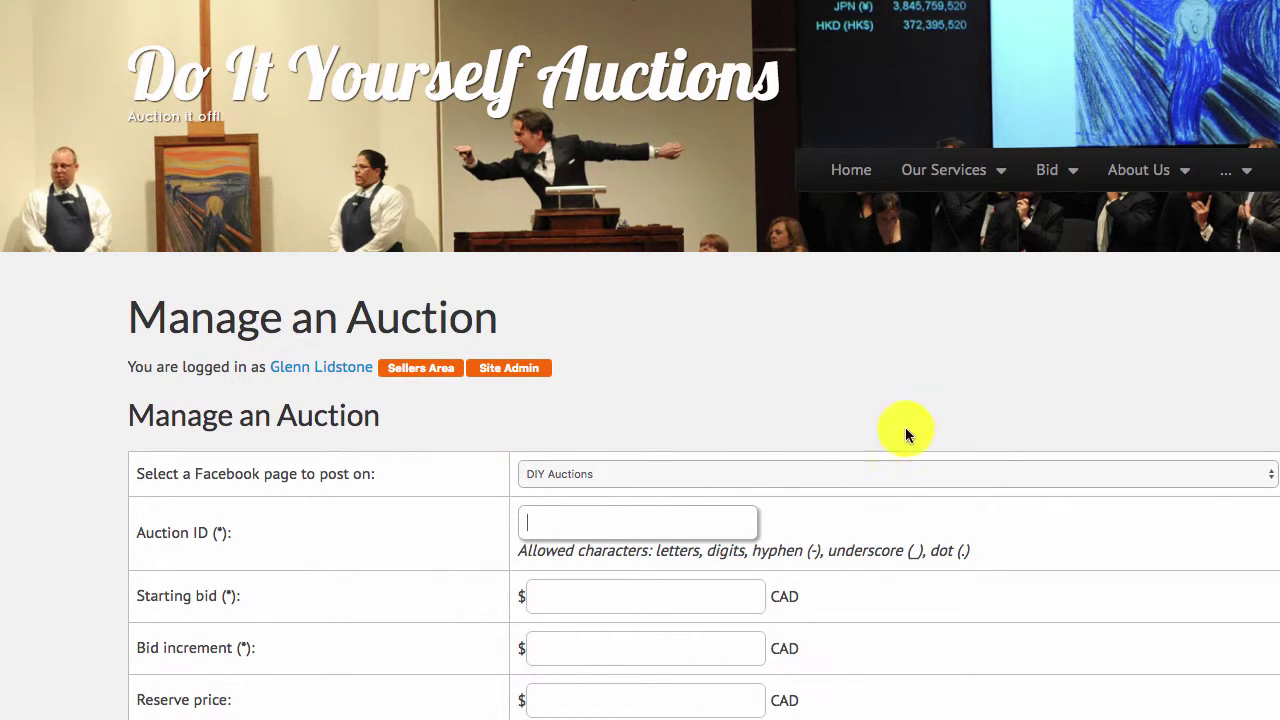
Choose DIY Auctions as the Facebook page to post on and set the auction ID to Test12-05-16-253.
click(939, 474)
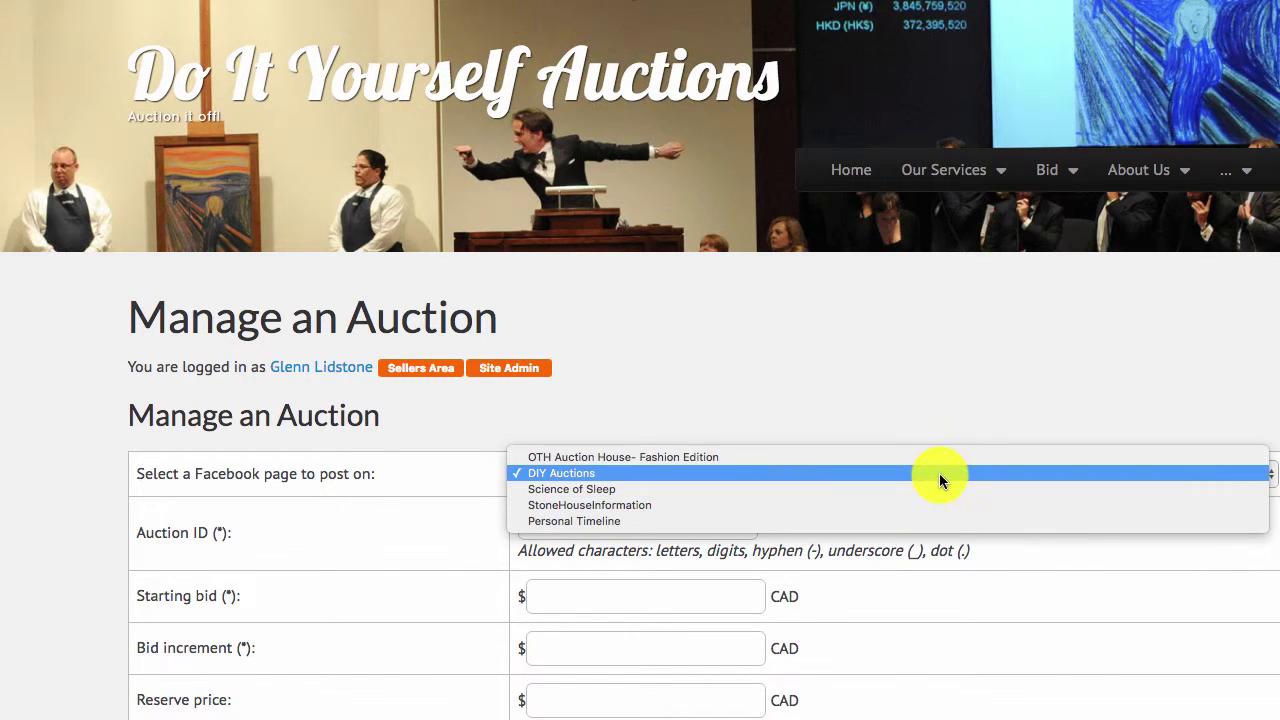
click(939, 474)
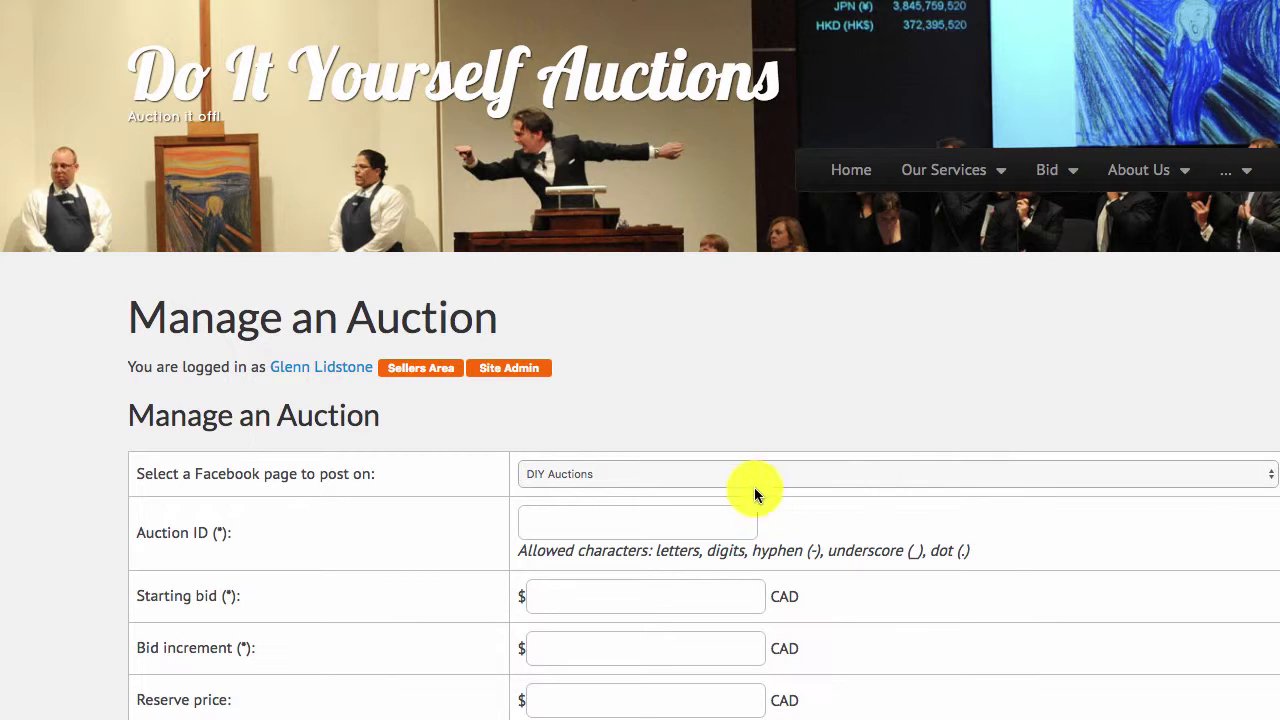
click(632, 511)
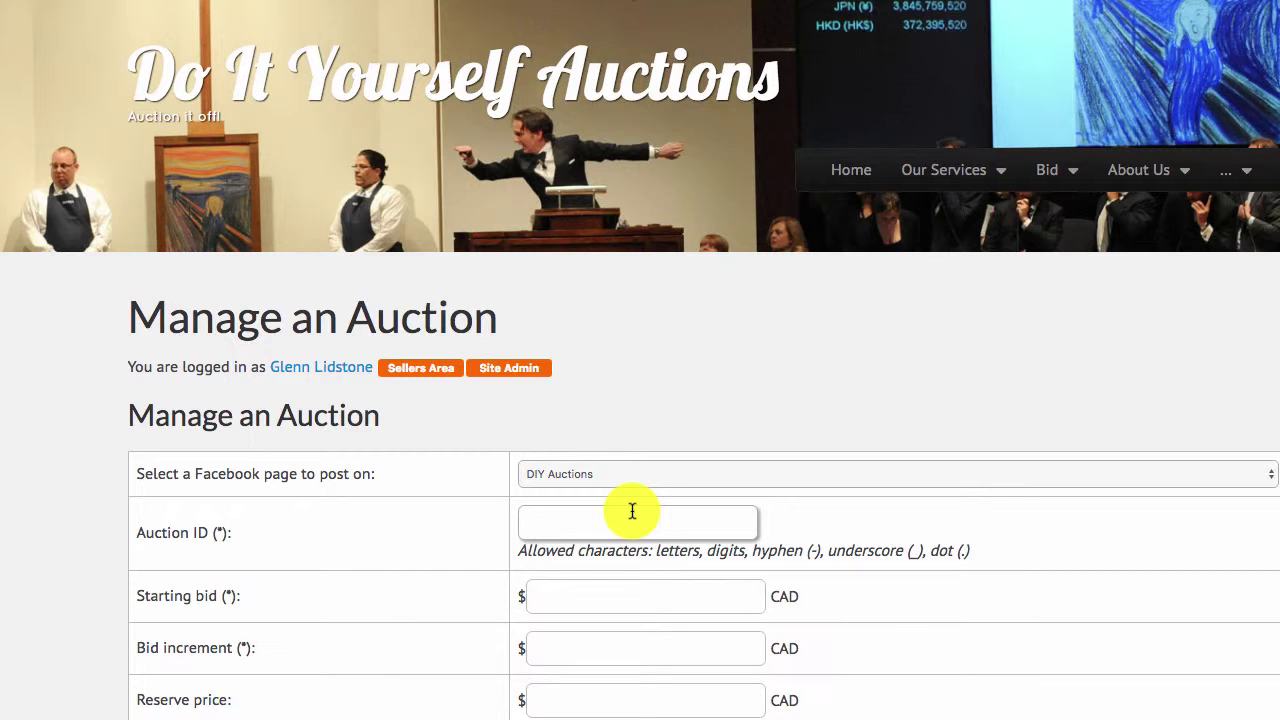
text(Test12-05-16-252)
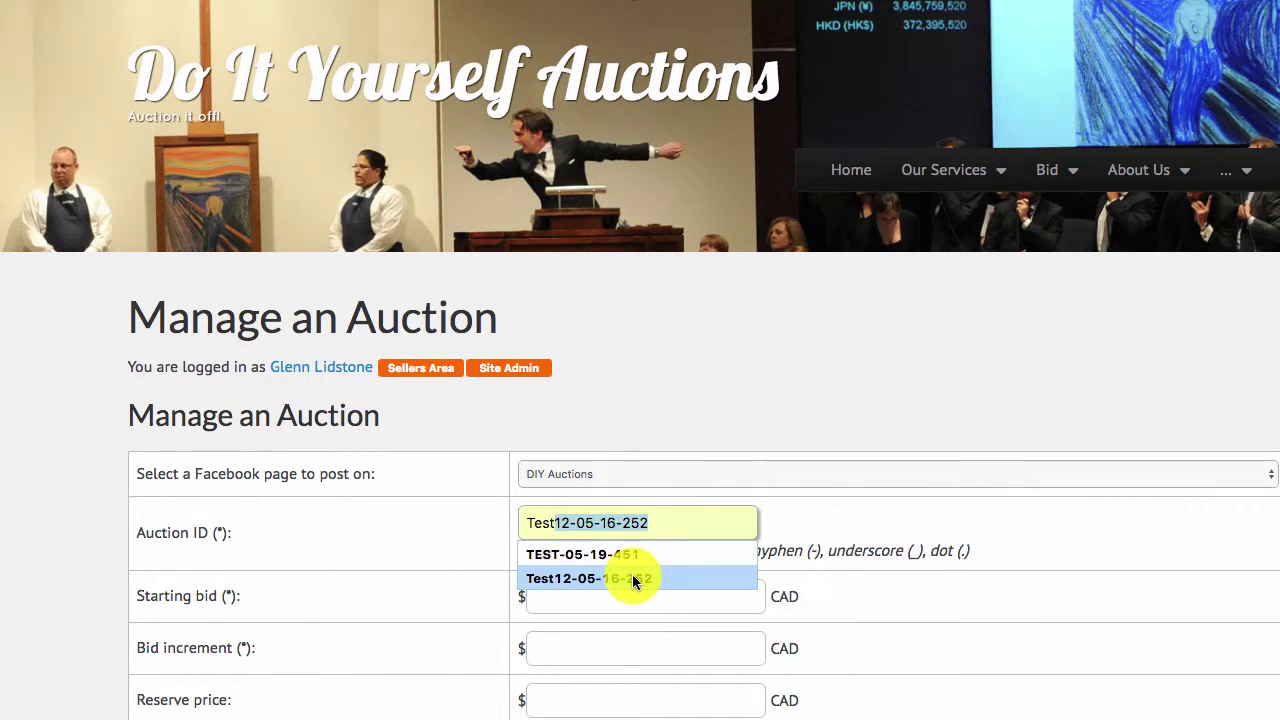
click(623, 577)
key(BackSpace)
text(\)
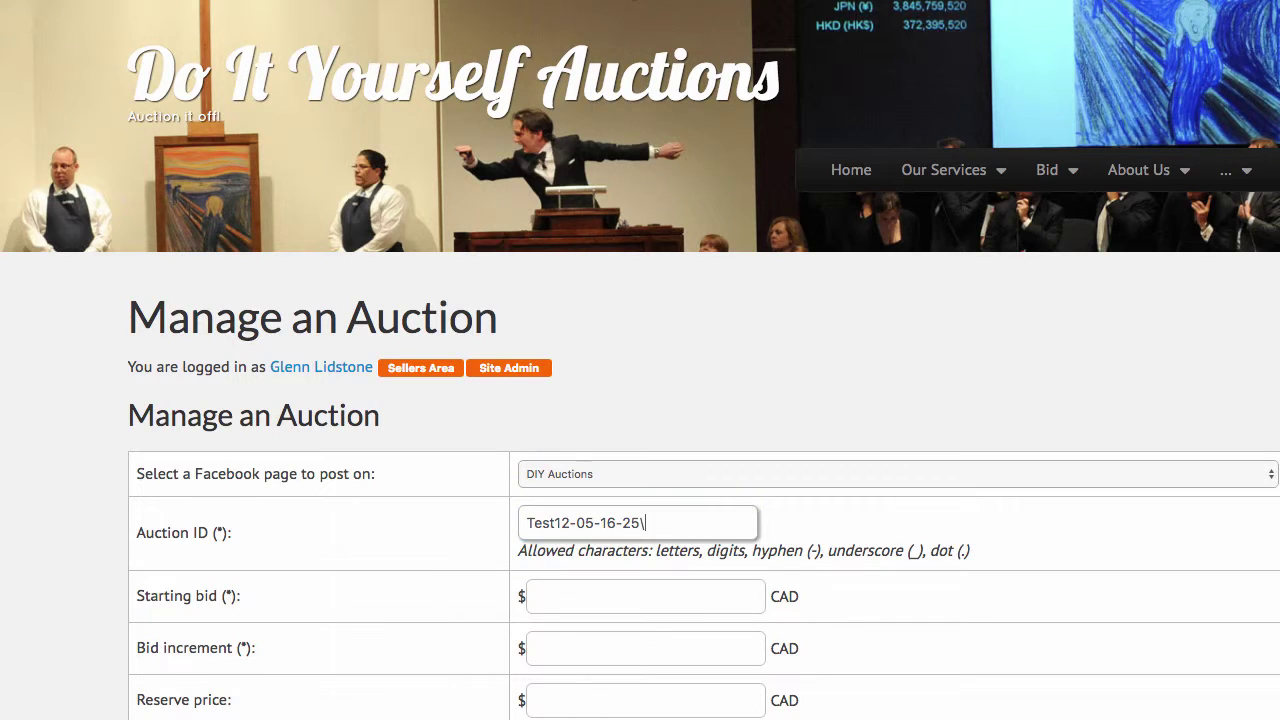
key(BackSpace)
text(3)
click(845, 505)
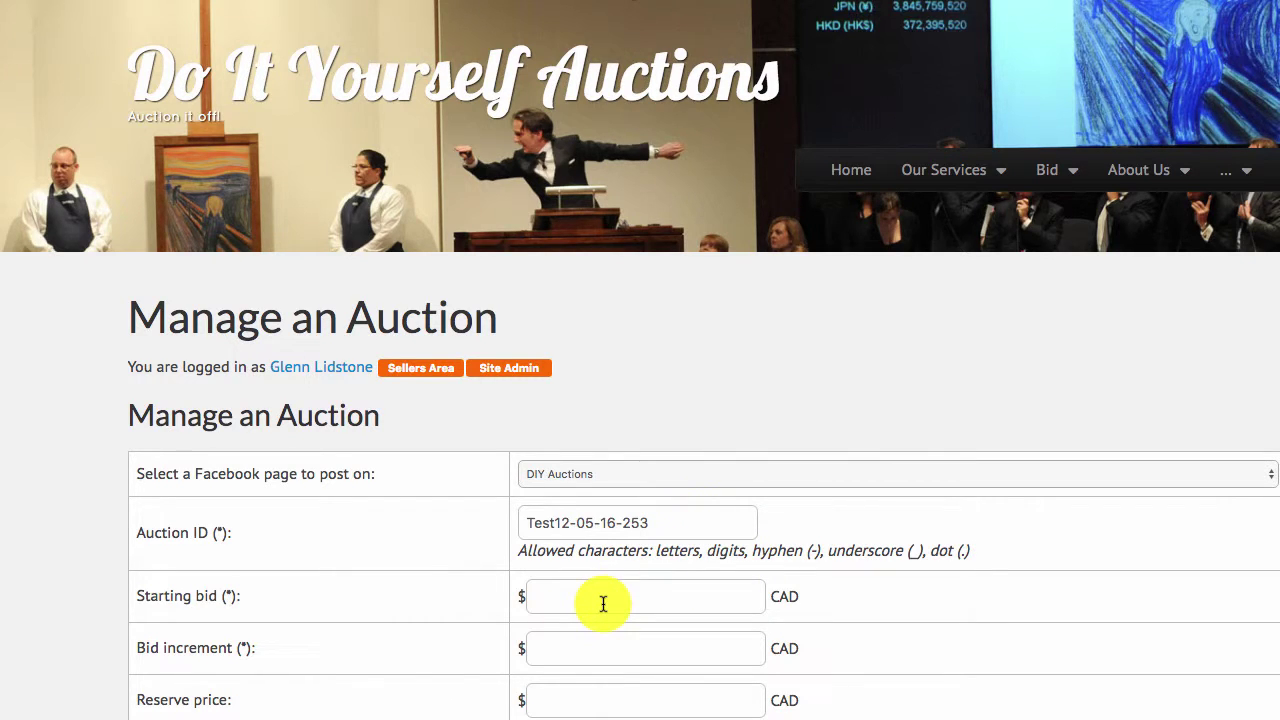
Set the auction's starting bid to 10 CAD and its bid increment to 1 CAD.
scroll(603, 603, down, 3)
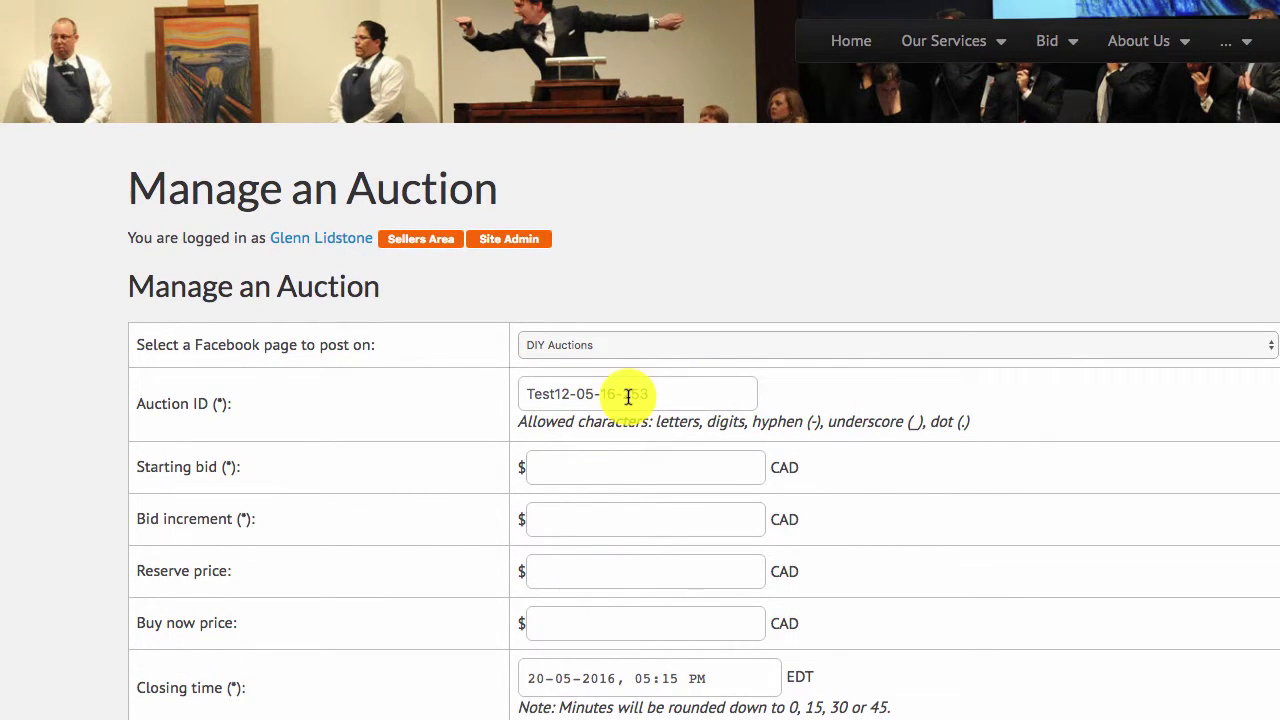
click(603, 469)
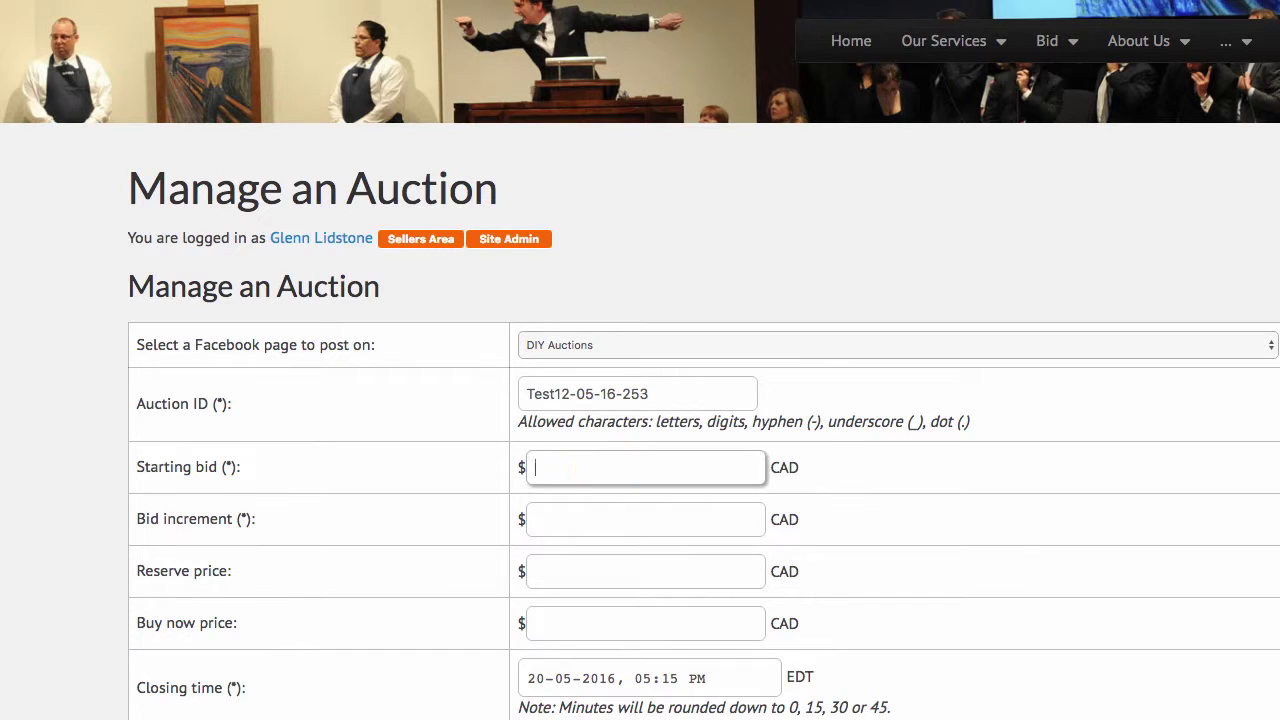
text(10)
click(645, 519)
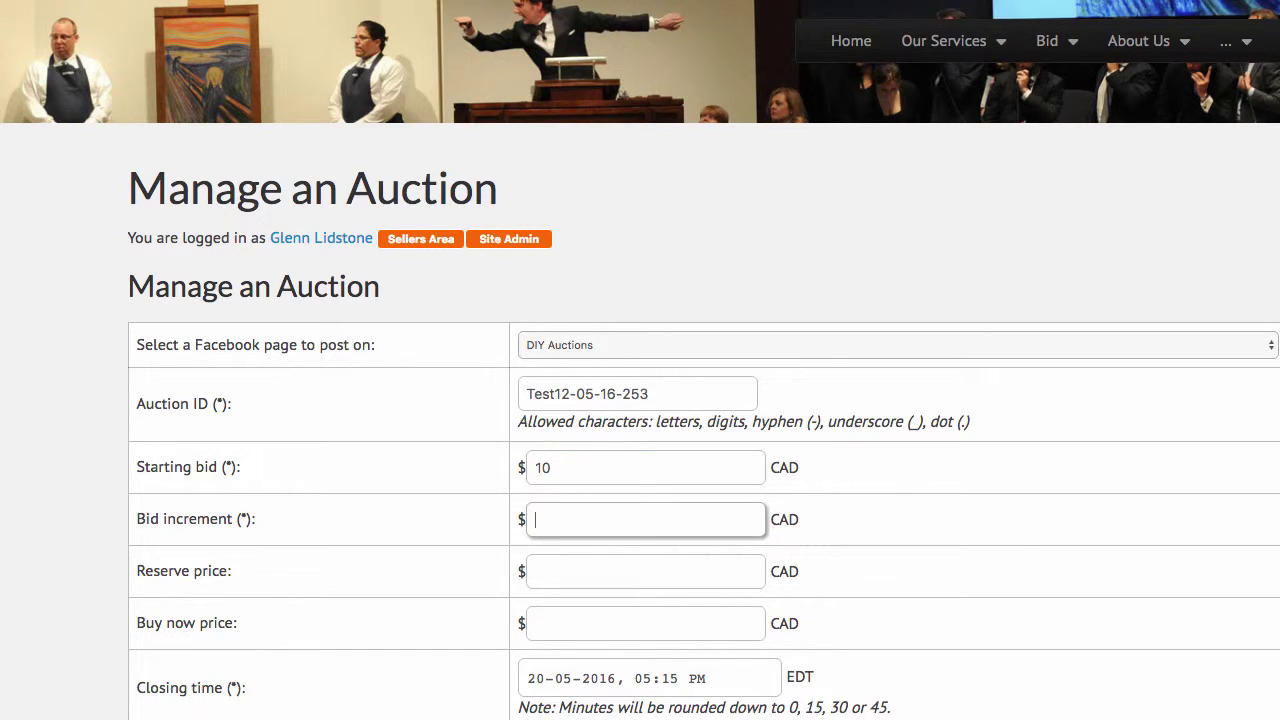
text(1)
Set the reserve price to 15 CAD and the buy now price to 35 CAD.
click(645, 571)
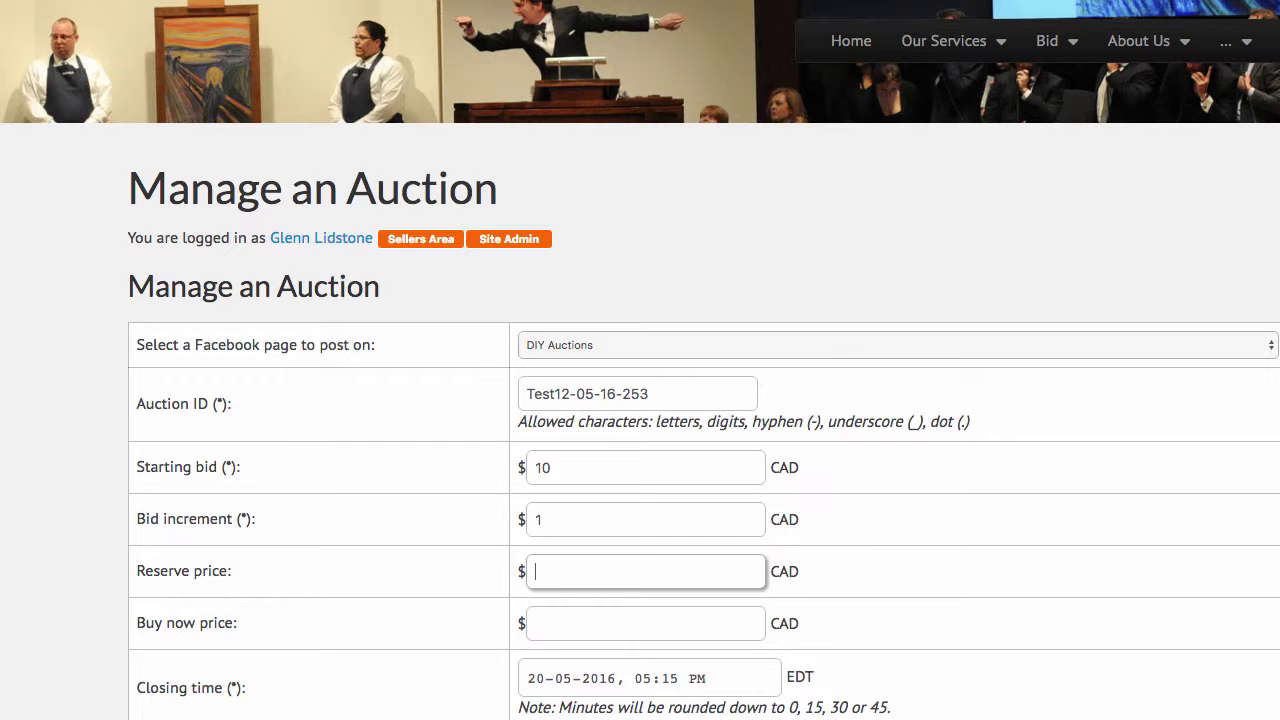
text(15)
scroll(598, 468, down, 1)
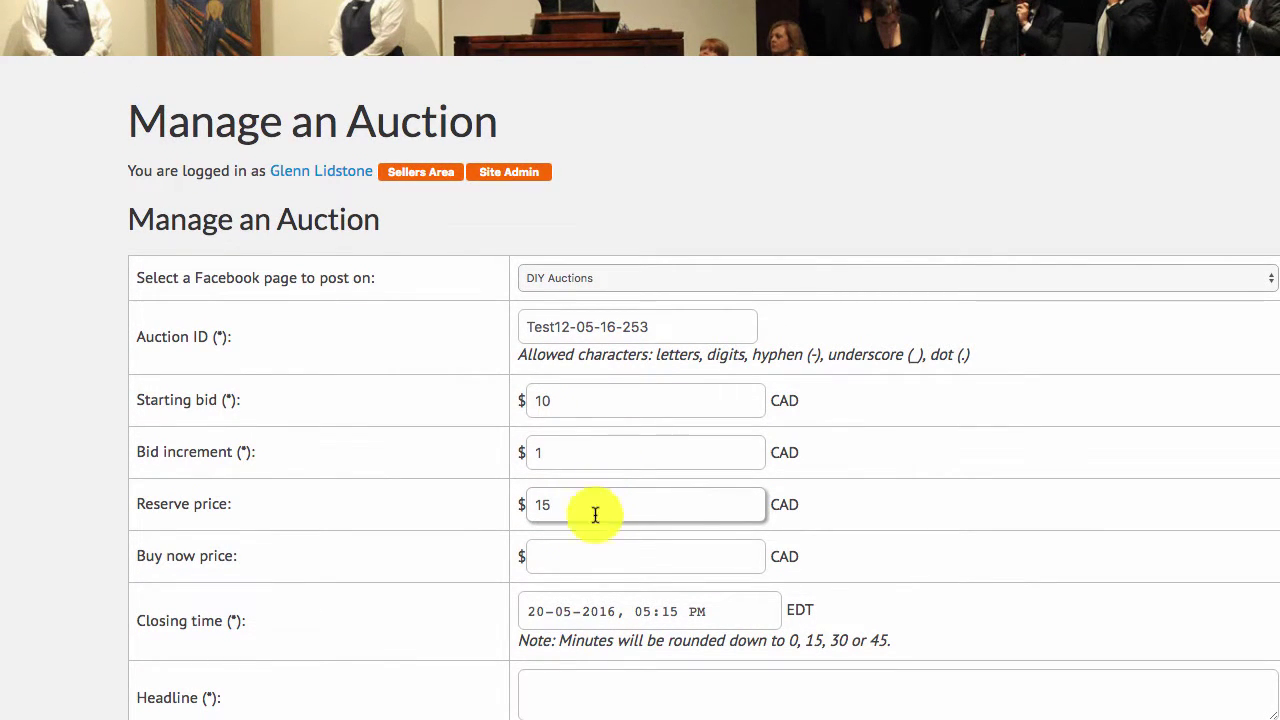
click(582, 548)
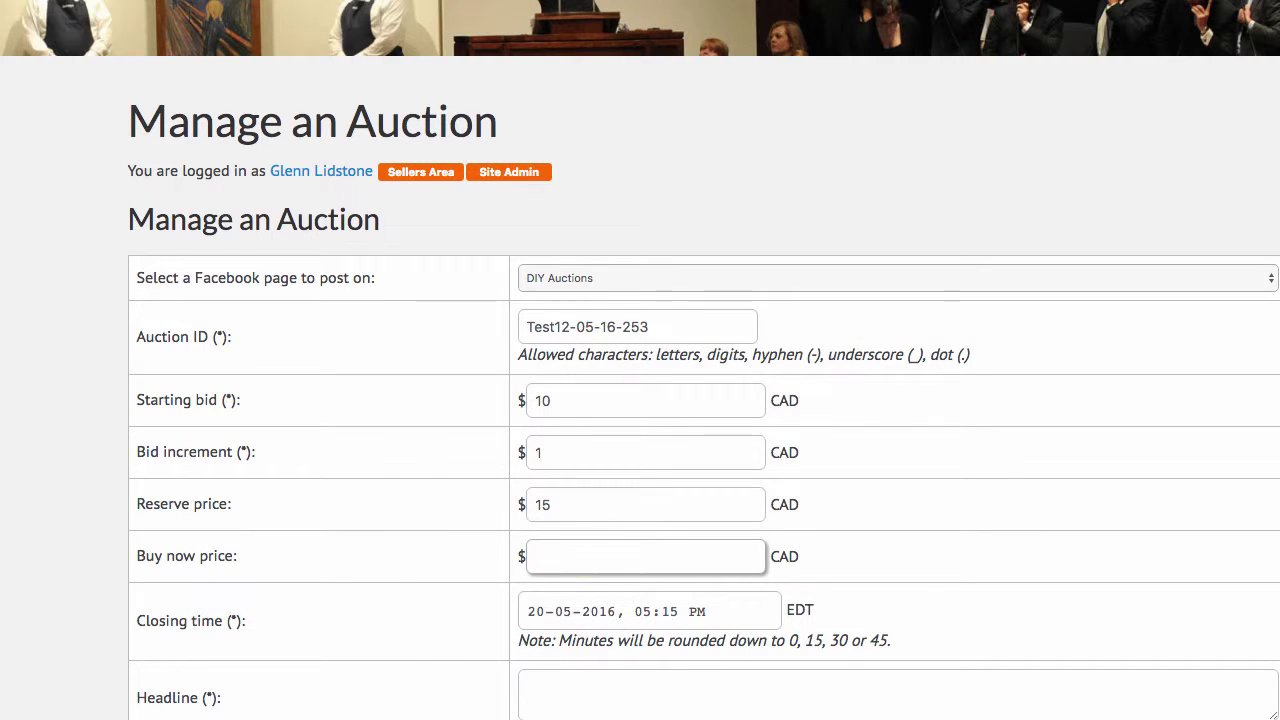
text(35)
Set the auction's closing time to 20-05-2016, 06:15 PM.
key(Tab)
scroll(640, 360, down, 1)
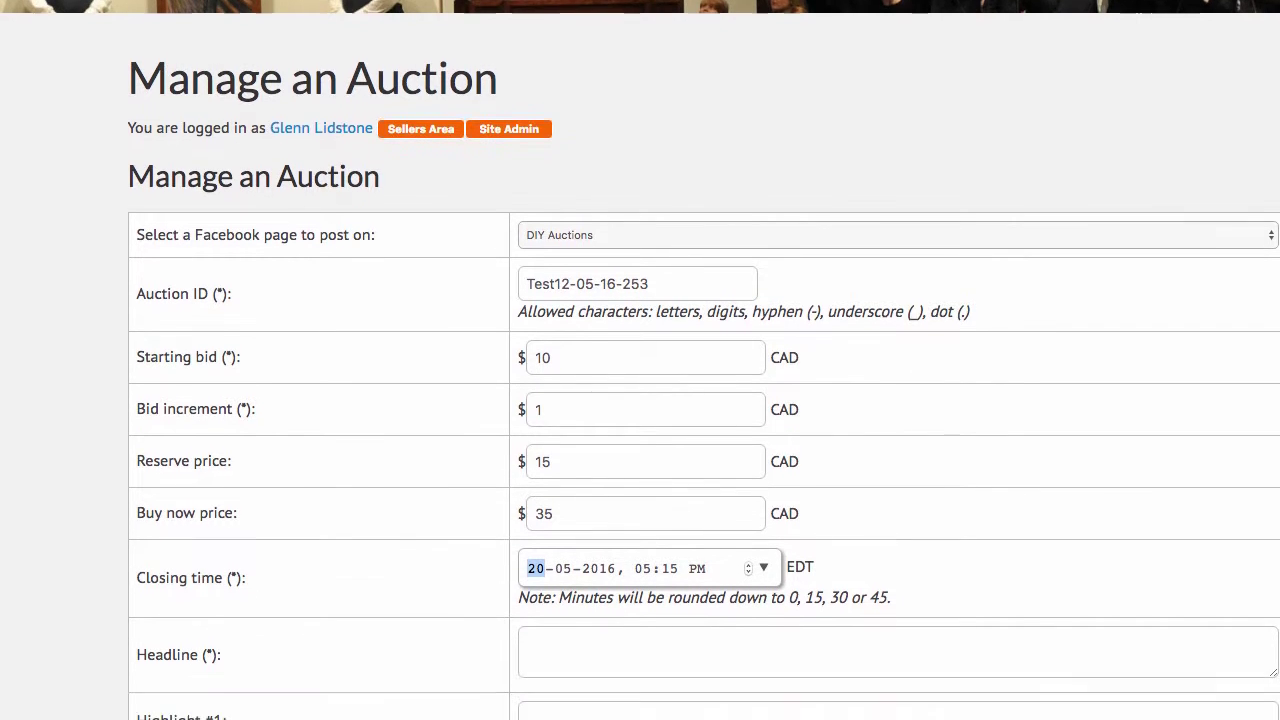
key(Up)
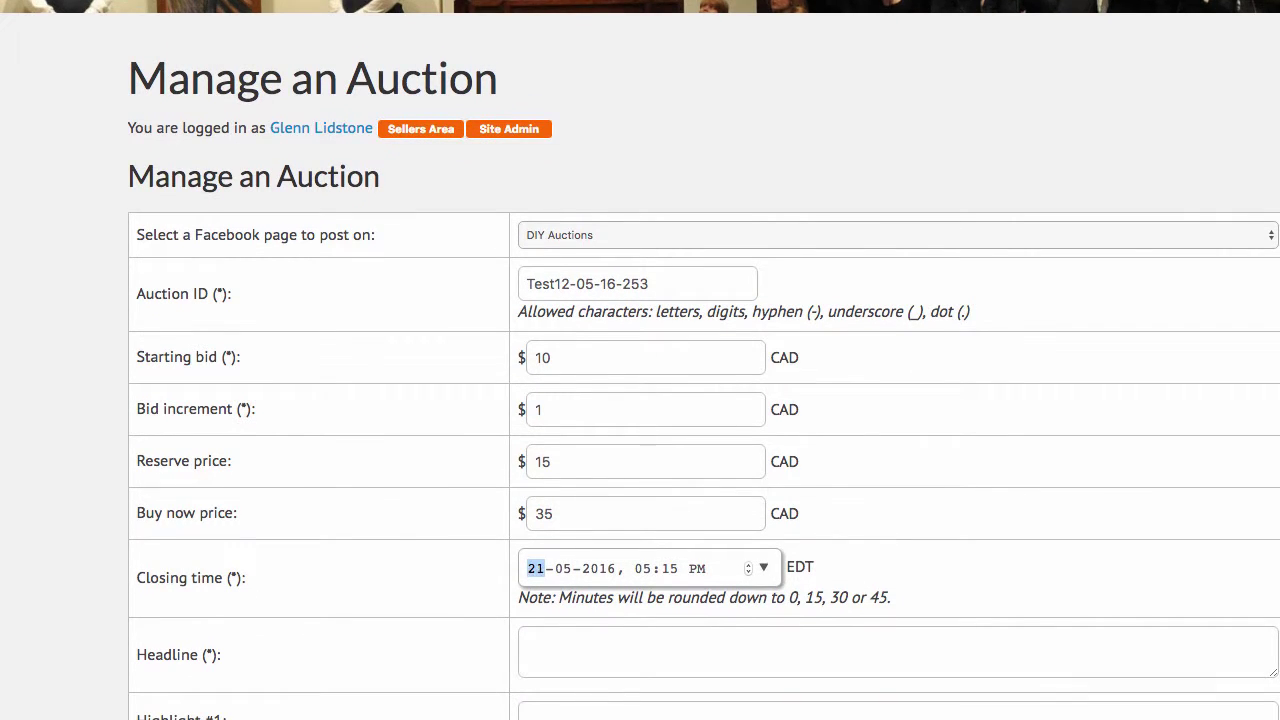
click(765, 570)
scroll(948, 563, down, 1)
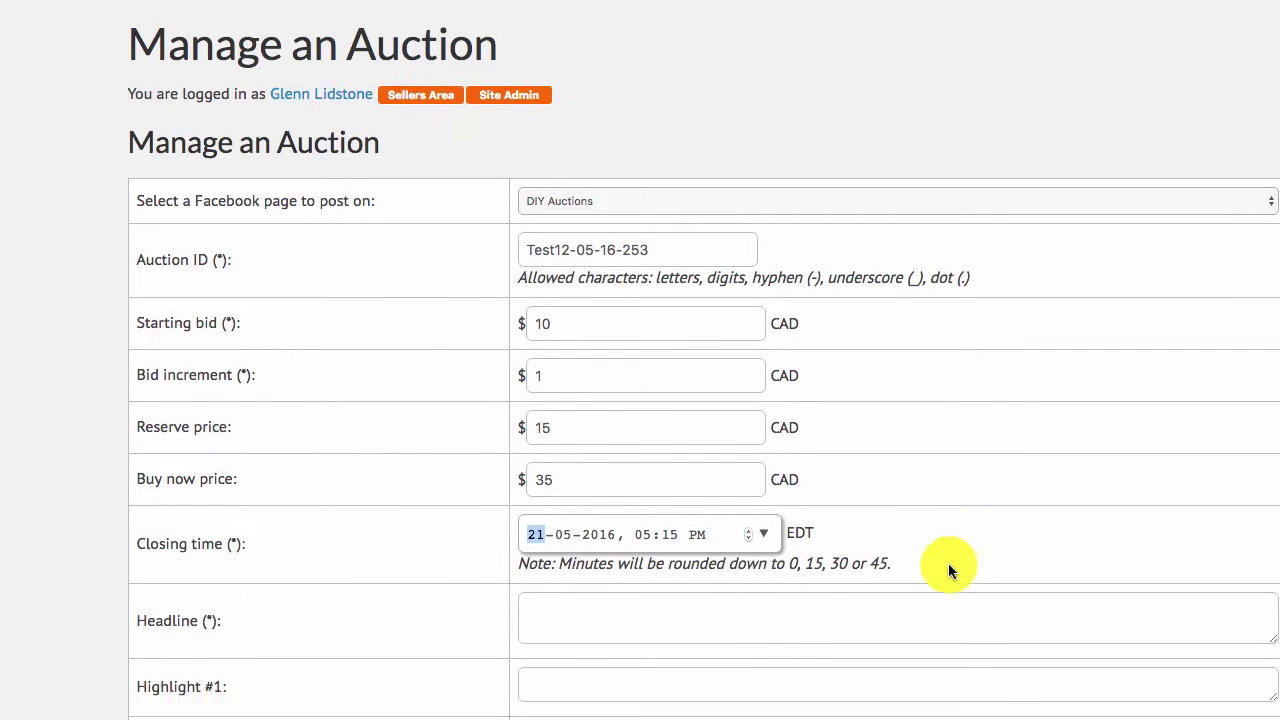
click(766, 504)
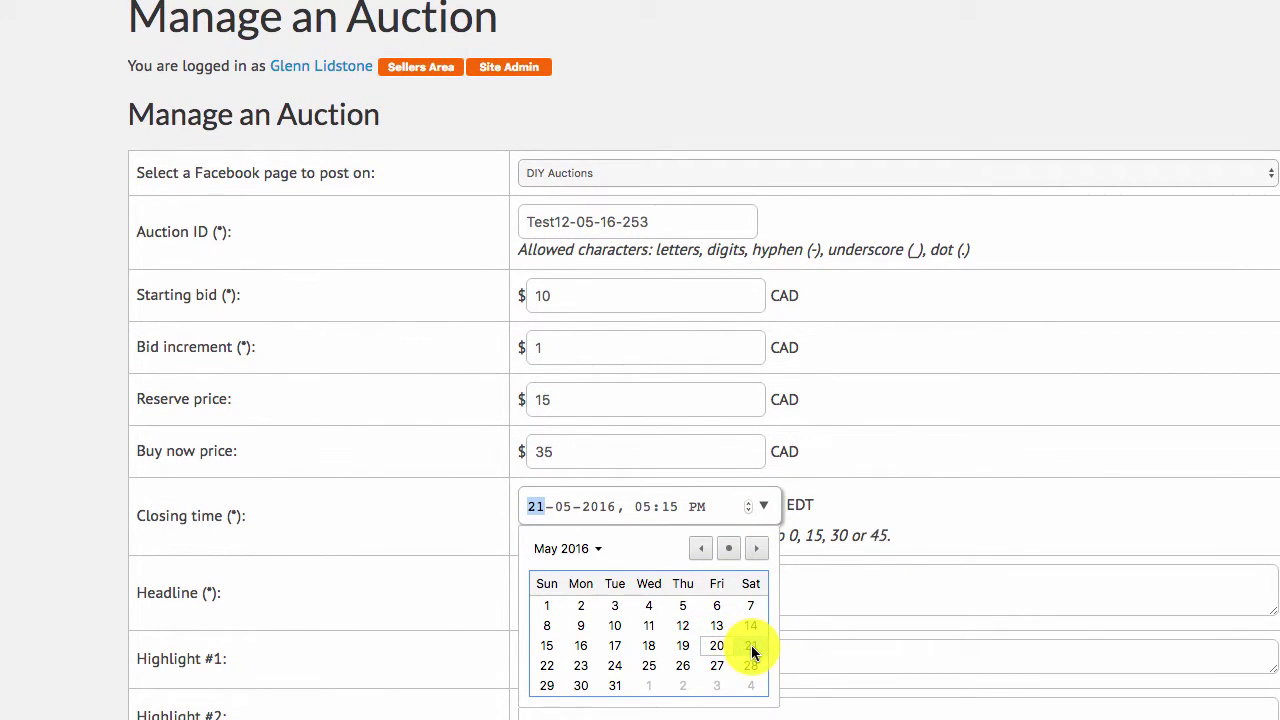
click(720, 646)
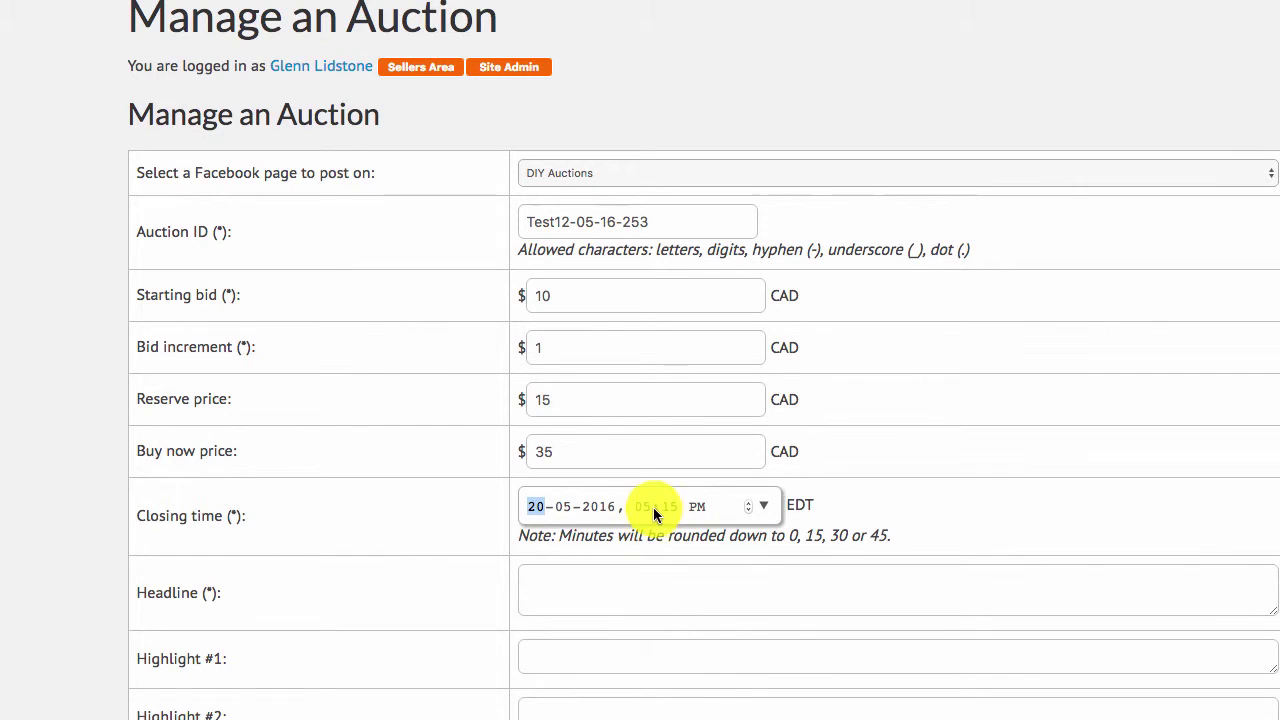
key(Up)
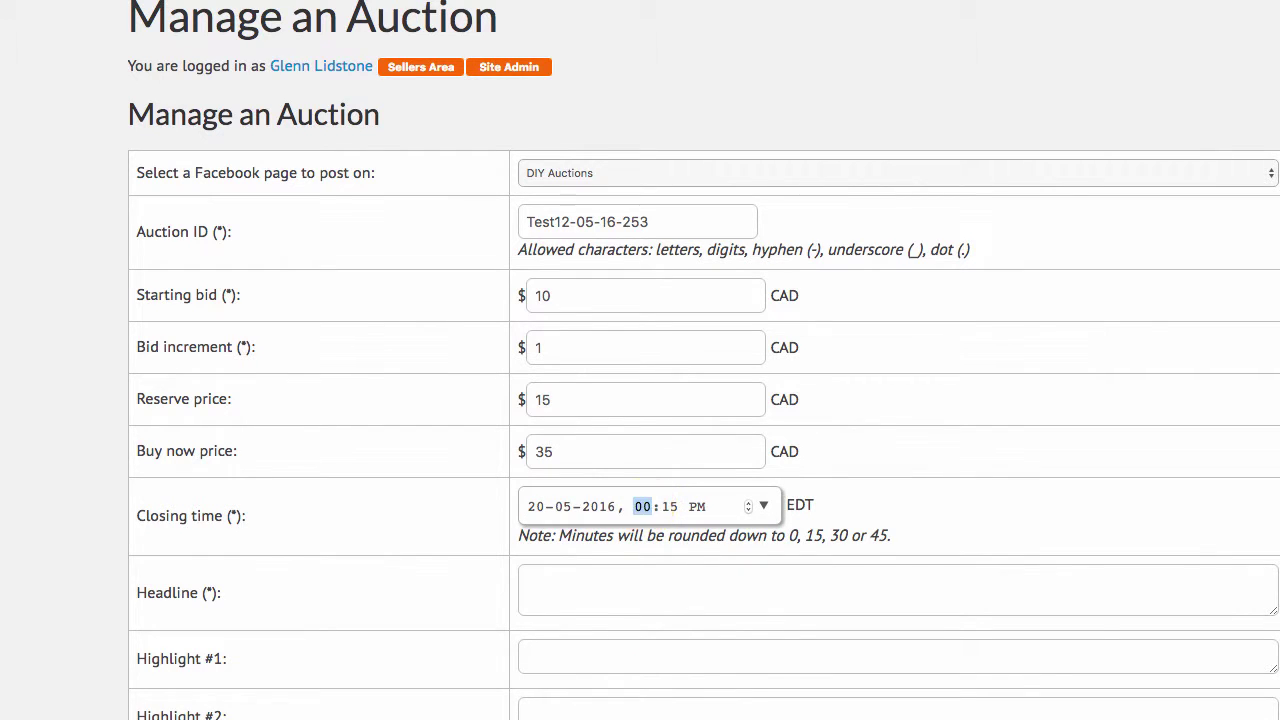
key(Right)
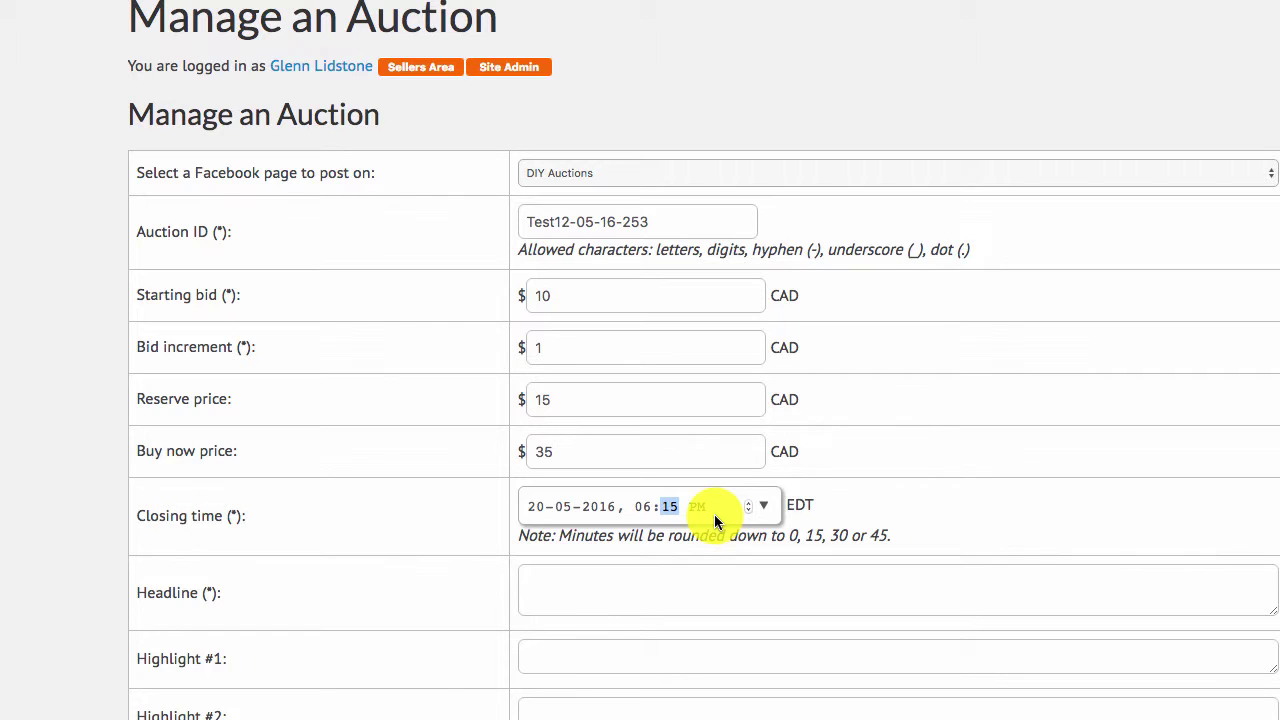
Enter "Shredder" as the auction headline.
click(631, 573)
text(Shre)
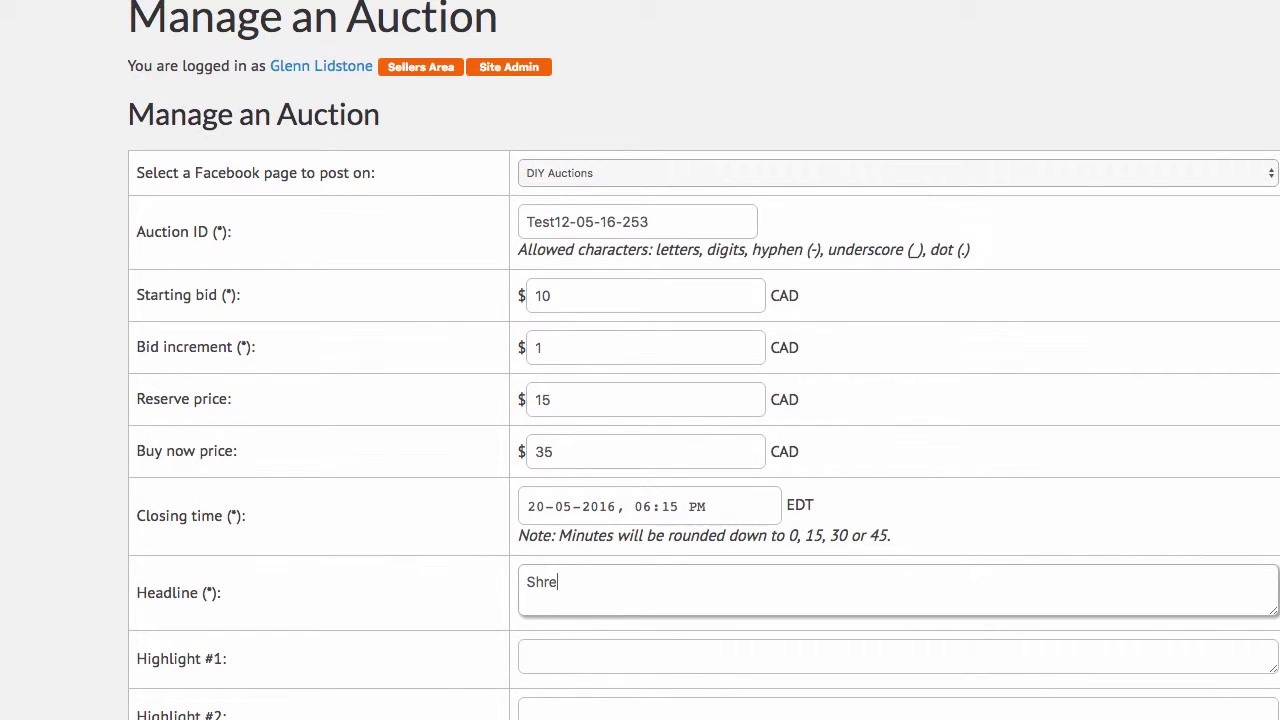
text(dder)
key(Tab)
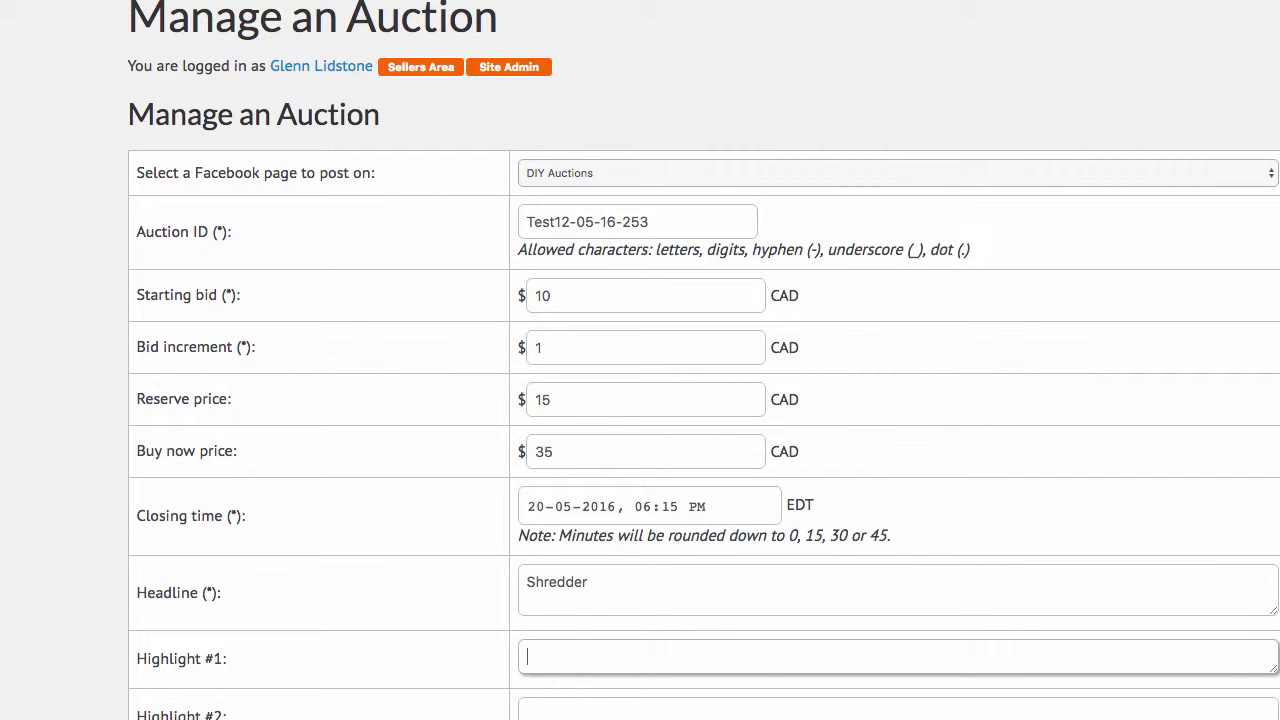
Enter "it slices and it dices" as the first highlight and "works great" as the second.
scroll(640, 400, down, 1)
scroll(640, 400, down, 4)
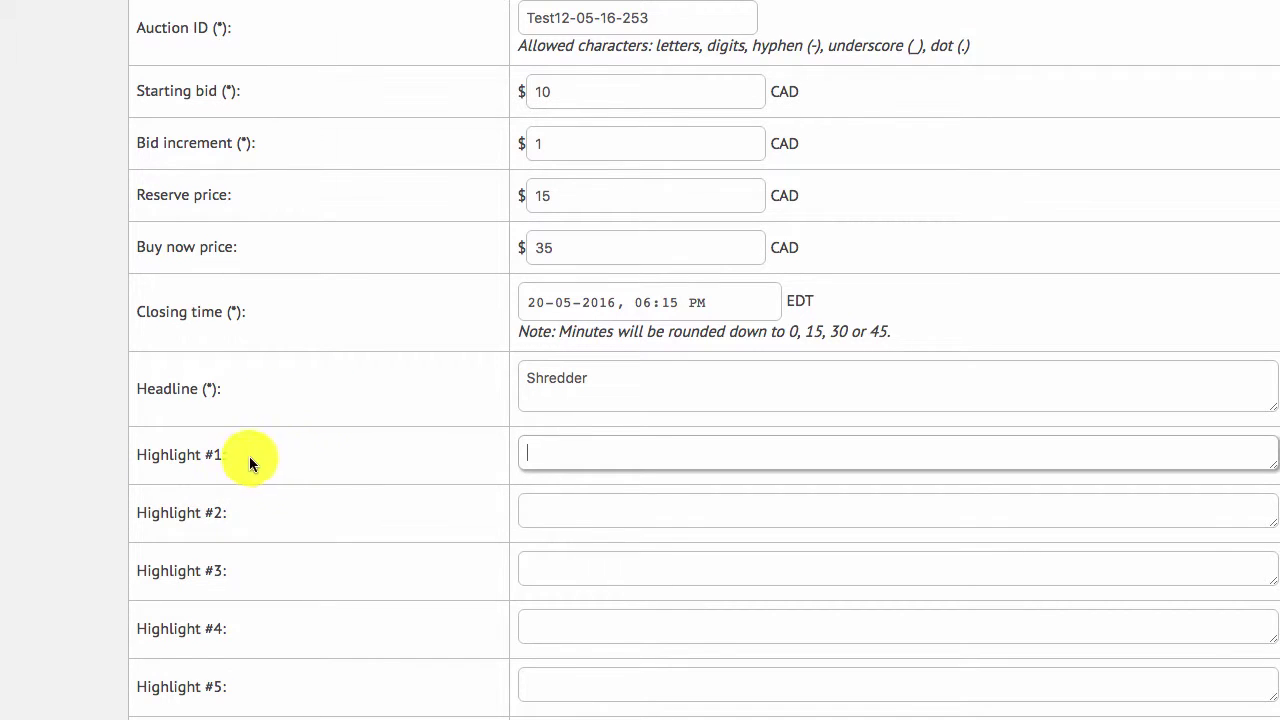
scroll(408, 573, down, 1)
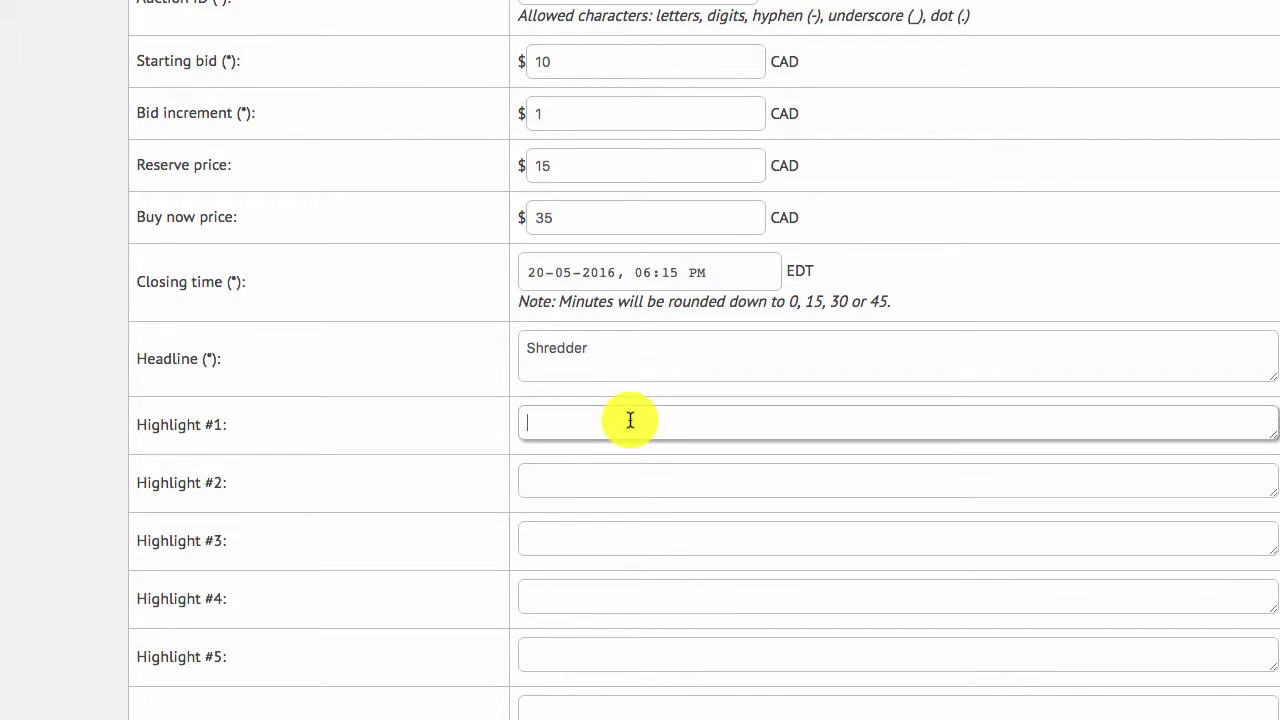
text(it)
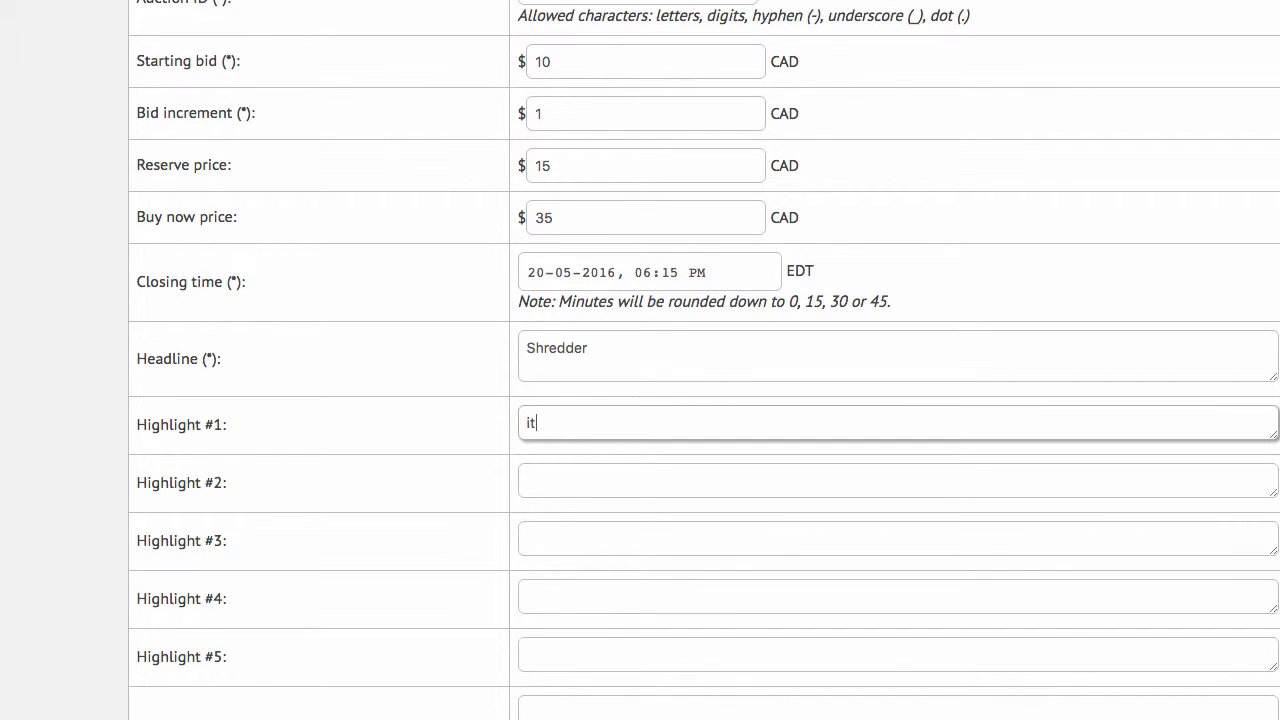
text( slices and it dices)
click(527, 481)
text(work)
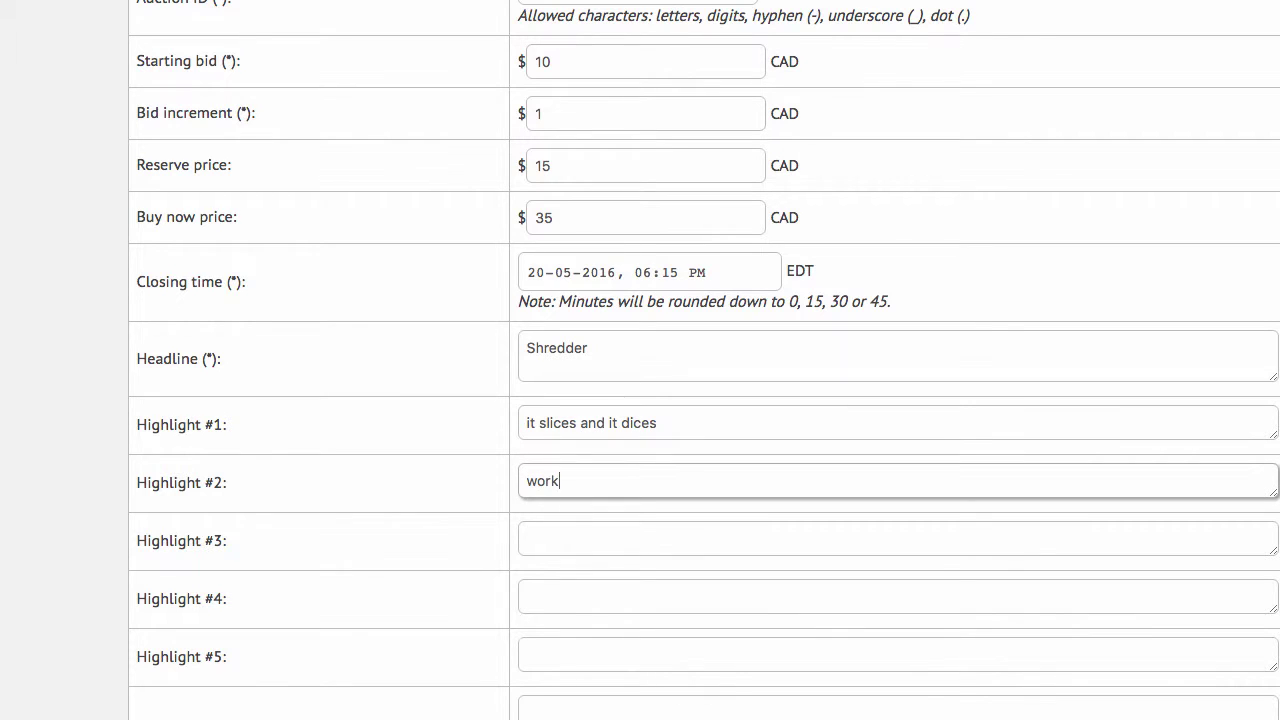
text(s great)
Leave the remaining highlights empty and enter the description "This shredder works great! I have two and only need one.".
key(Tab)
key(Tab)
key(Tab)
key(Tab)
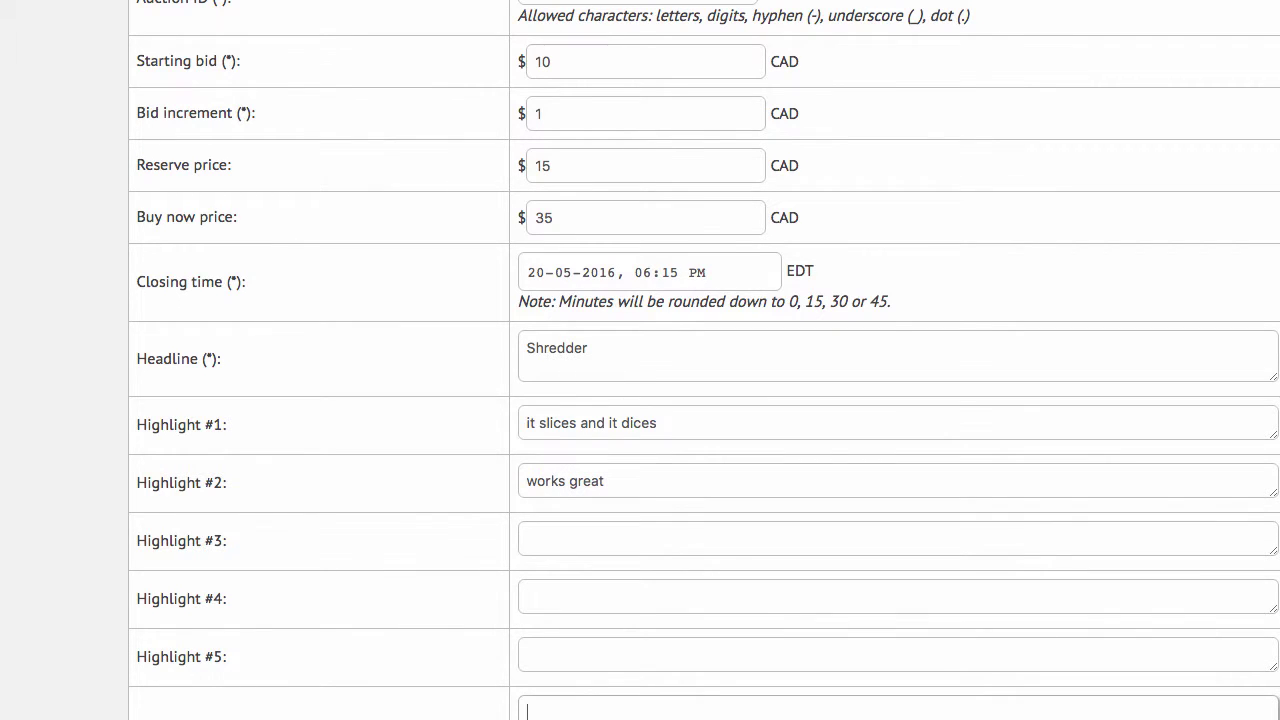
scroll(630, 417, down, 4)
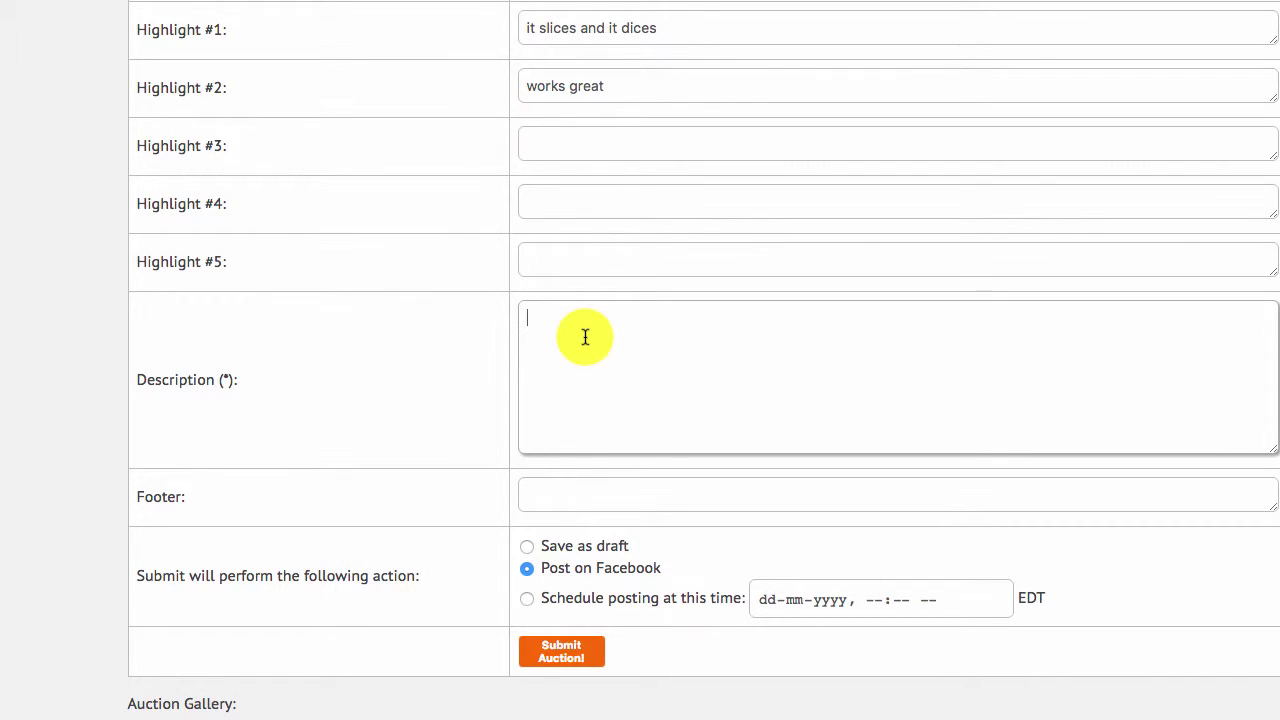
text(T)
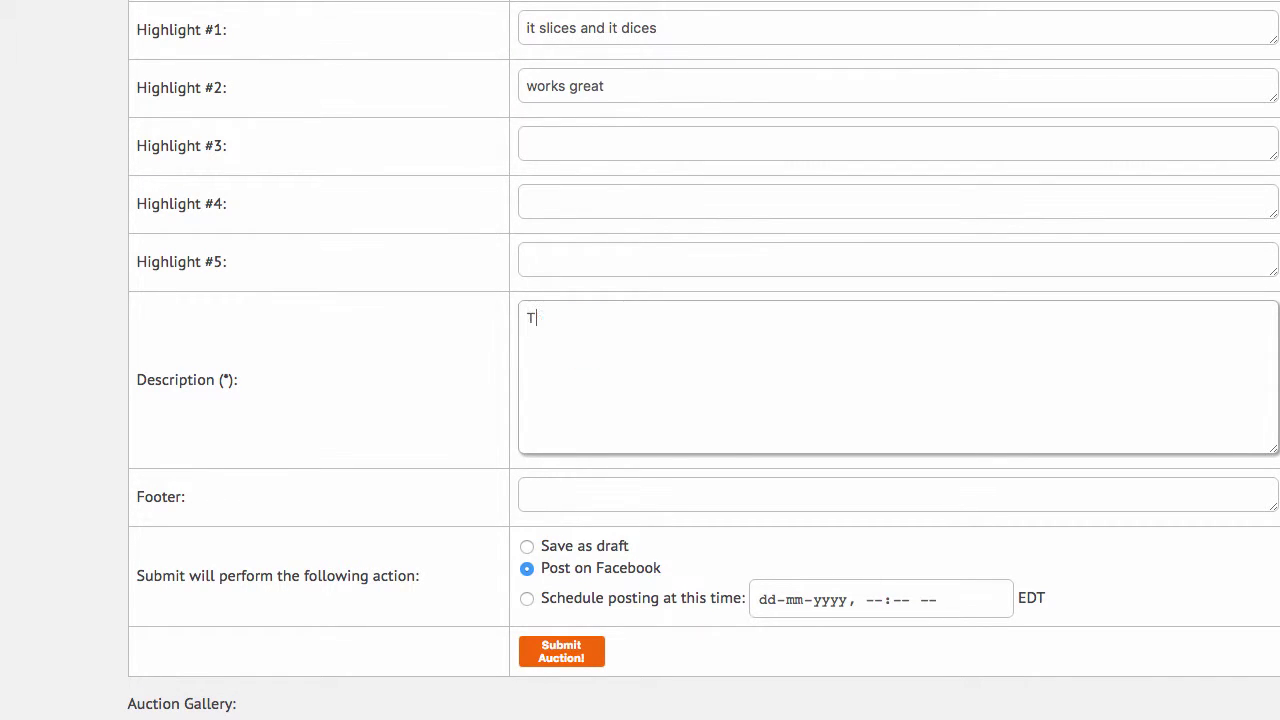
text(his shredd)
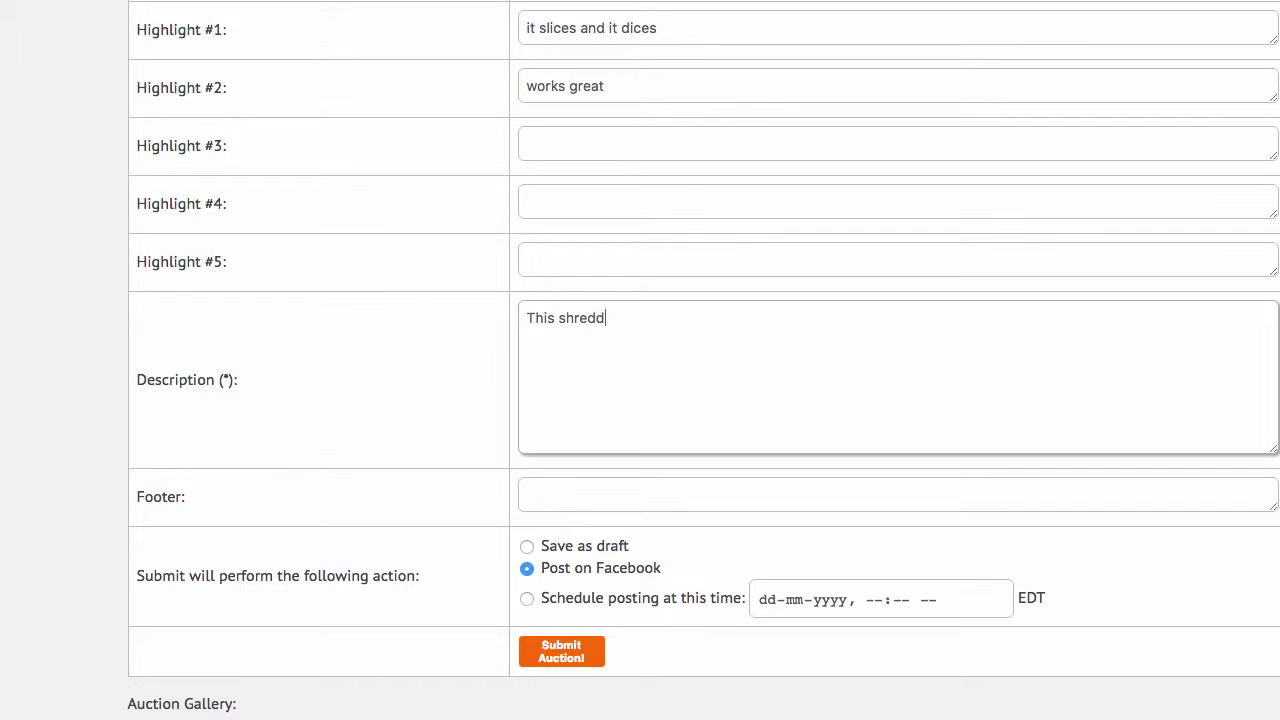
text(er works great! I have two)
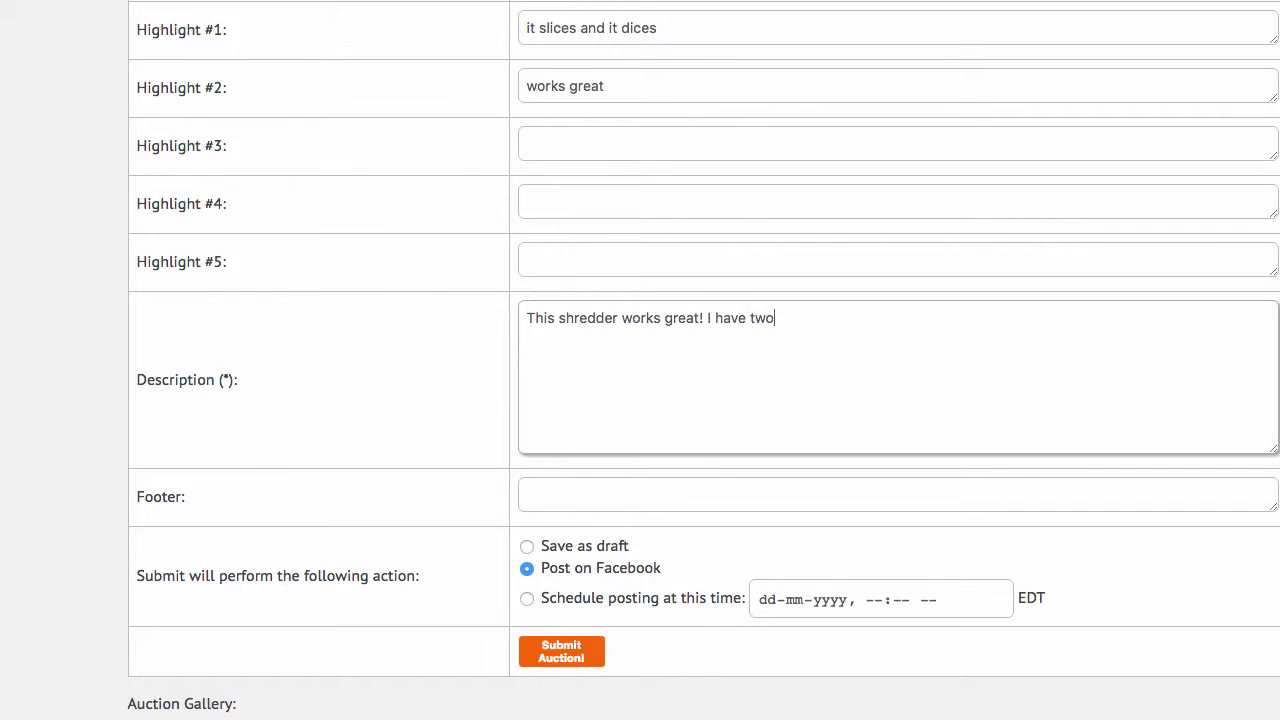
text( and only need one.)
Enter "Buy now for $35.00!!" as the auction footer.
click(603, 477)
text(Buy)
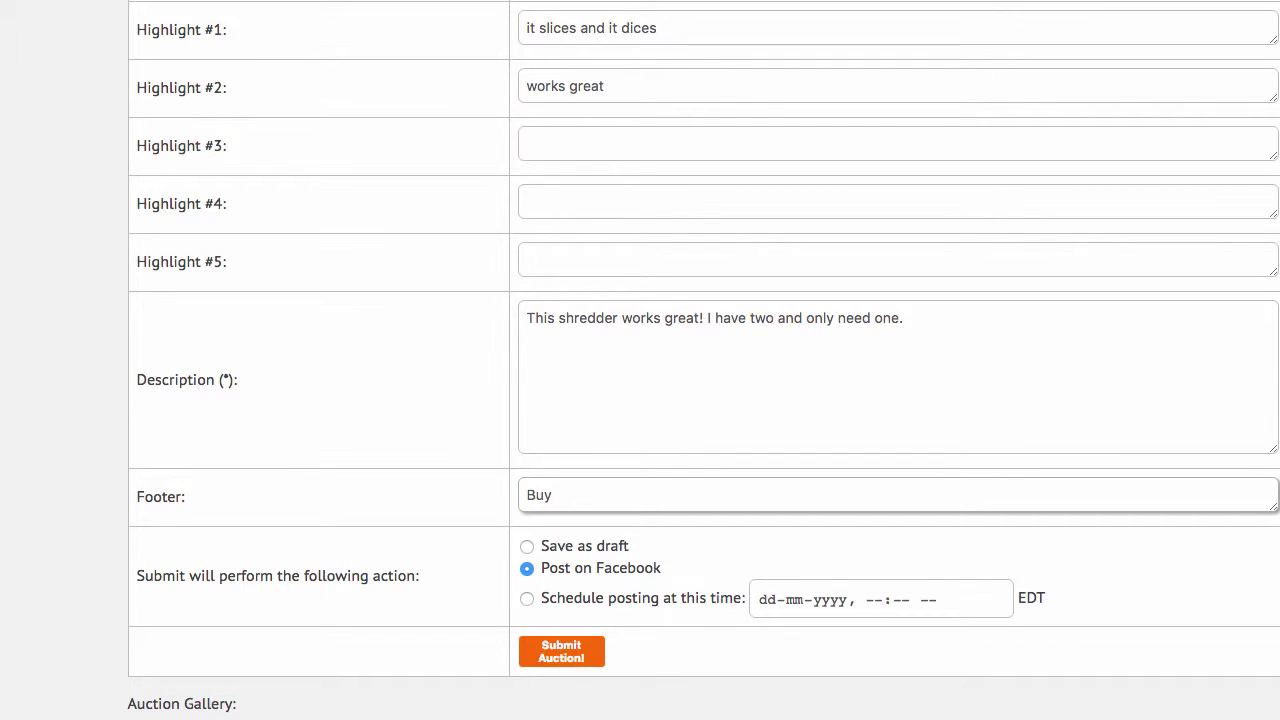
text( no w for $35.00!!)
scroll(634, 449, up, 5)
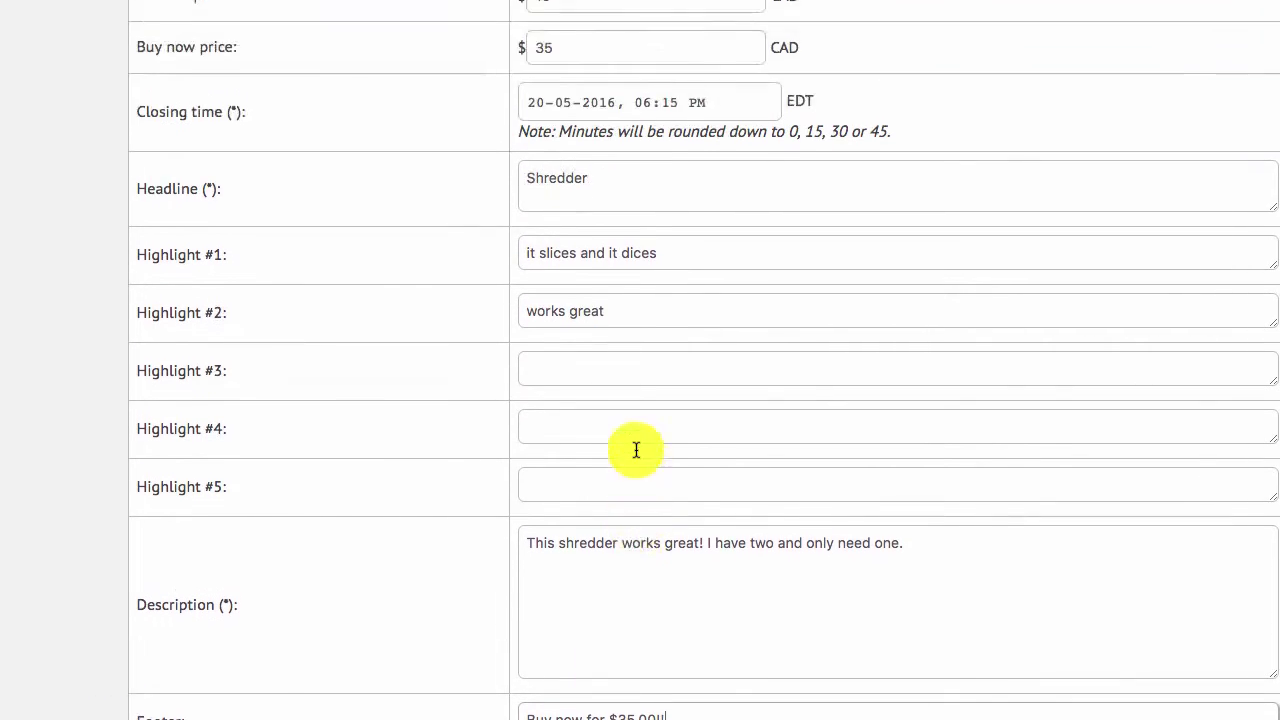
scroll(635, 449, up, 3)
scroll(605, 679, down, 4)
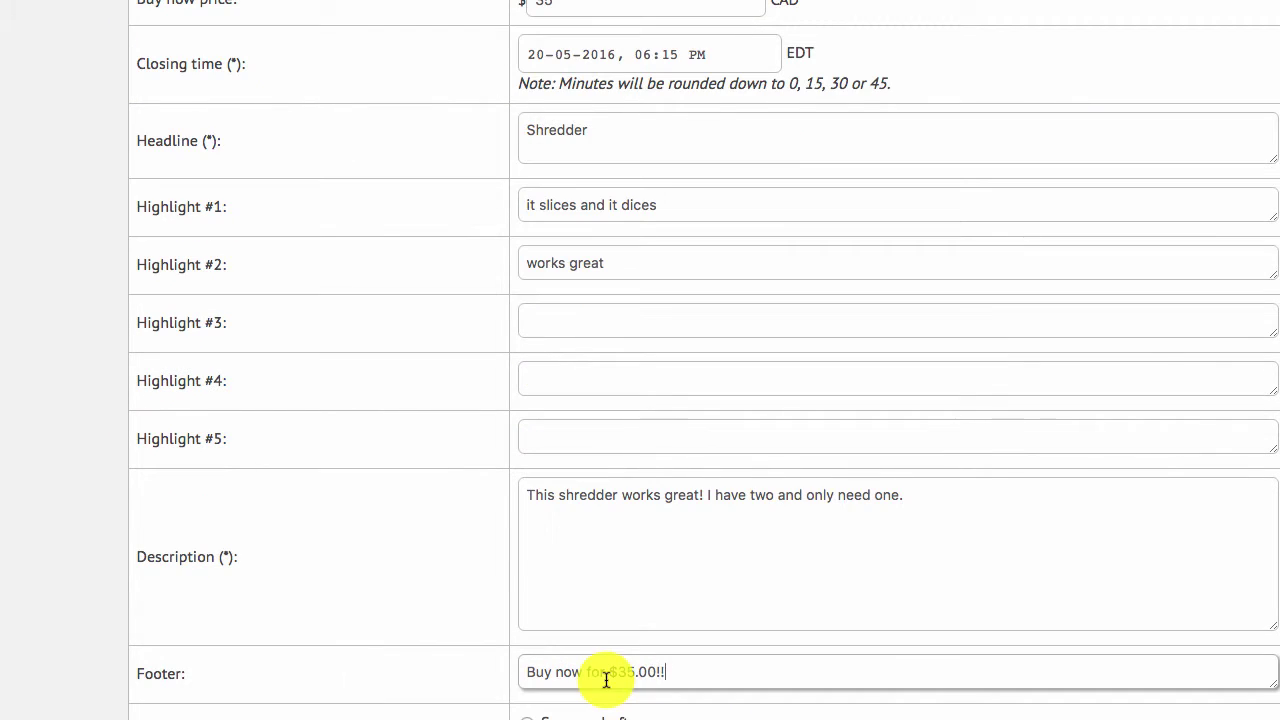
scroll(634, 617, up, 1)
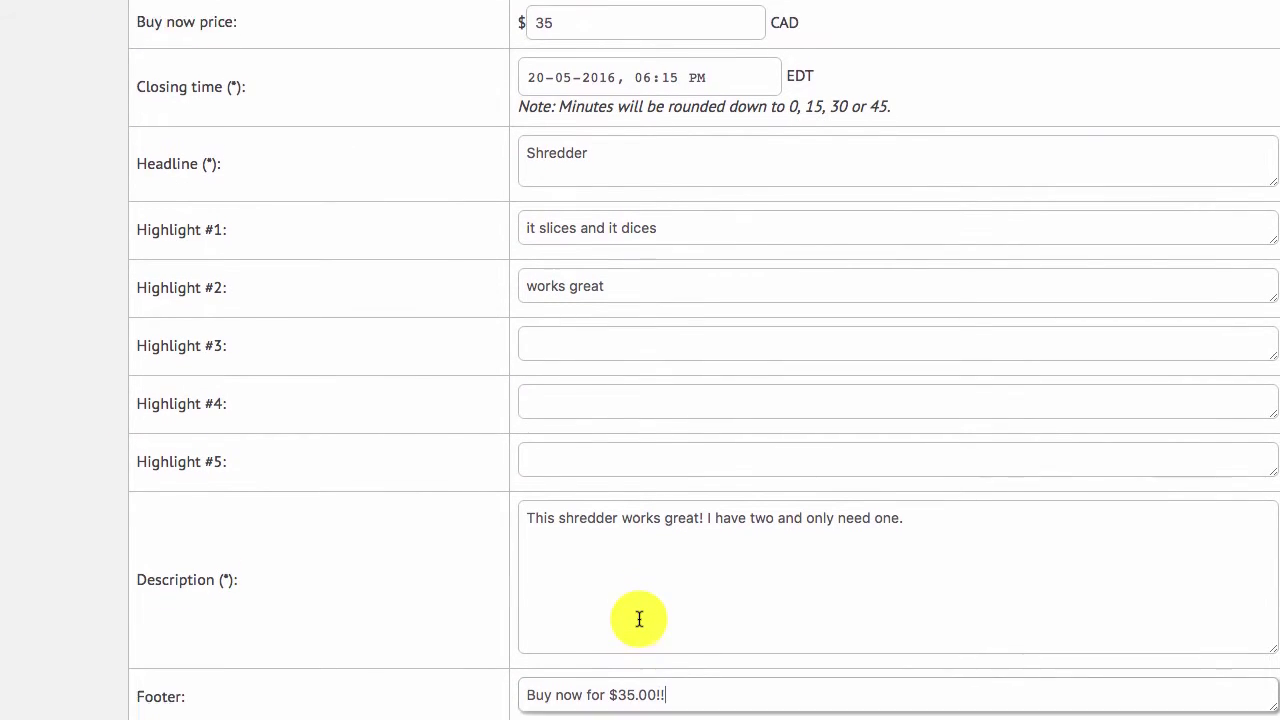
scroll(638, 618, down, 2)
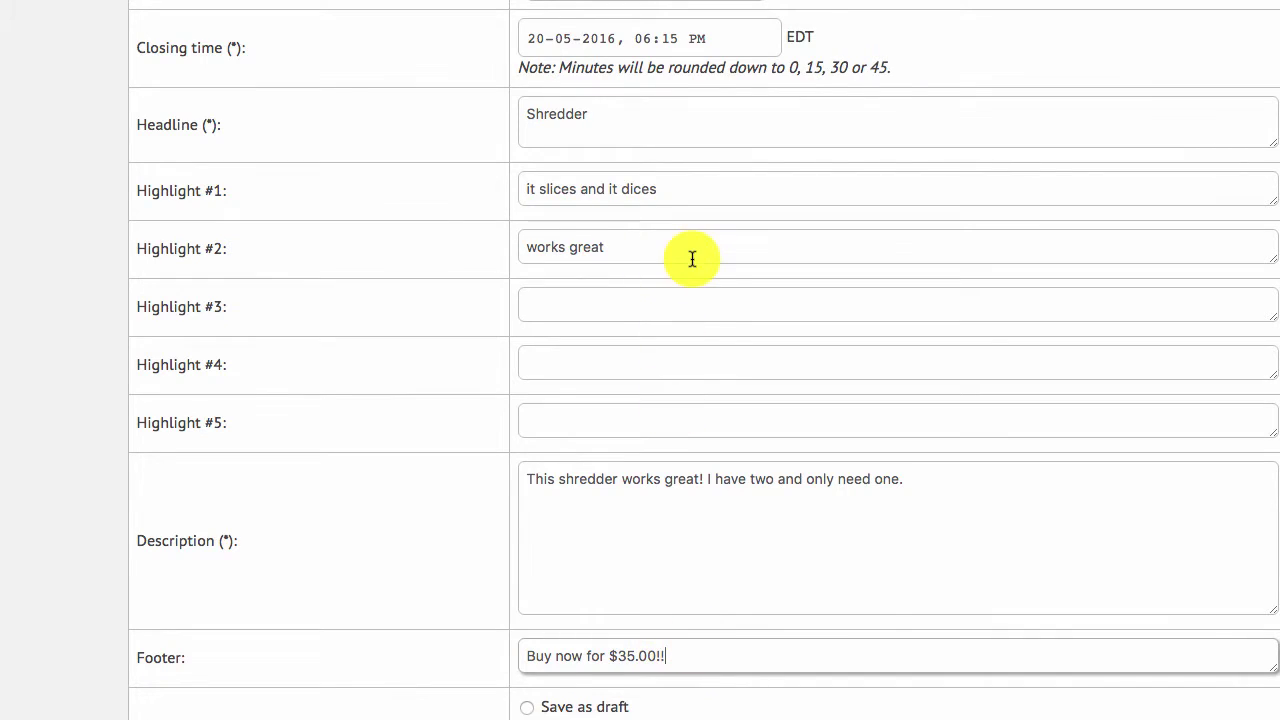
Try the scheduled posting option for the submit action and set it back to Post on Facebook.
scroll(692, 258, up, 4)
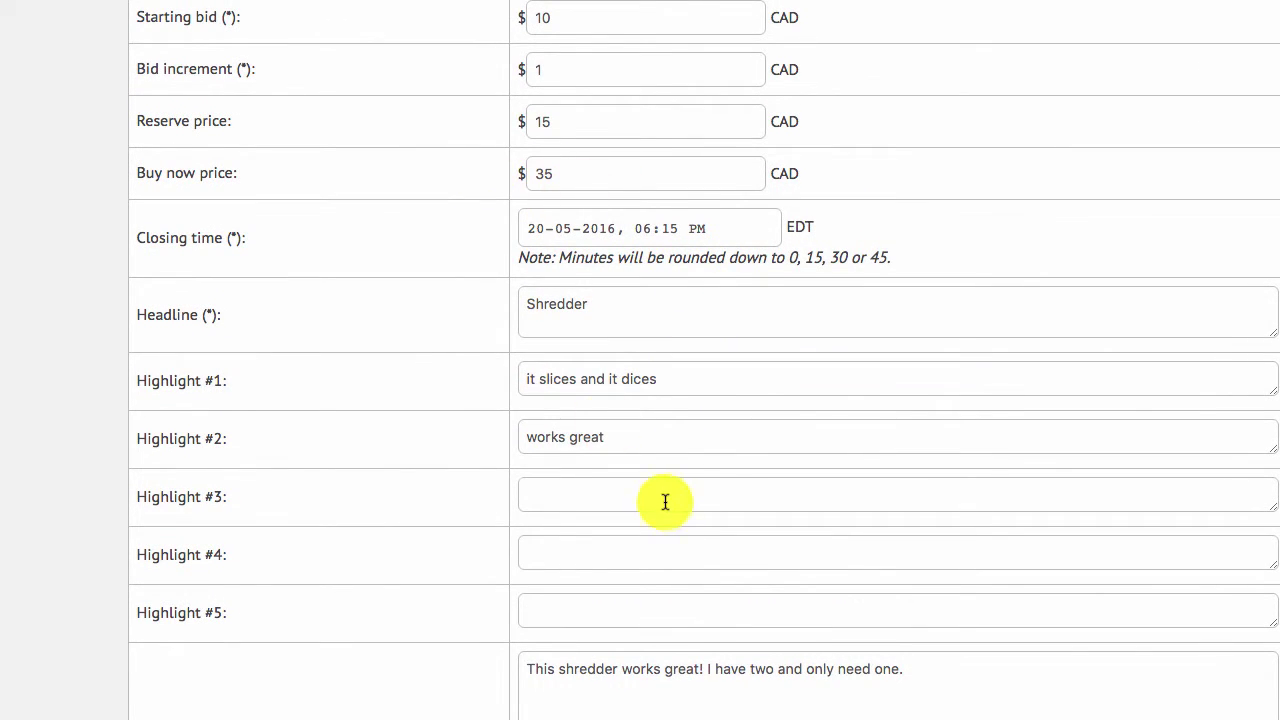
scroll(665, 501, down, 6)
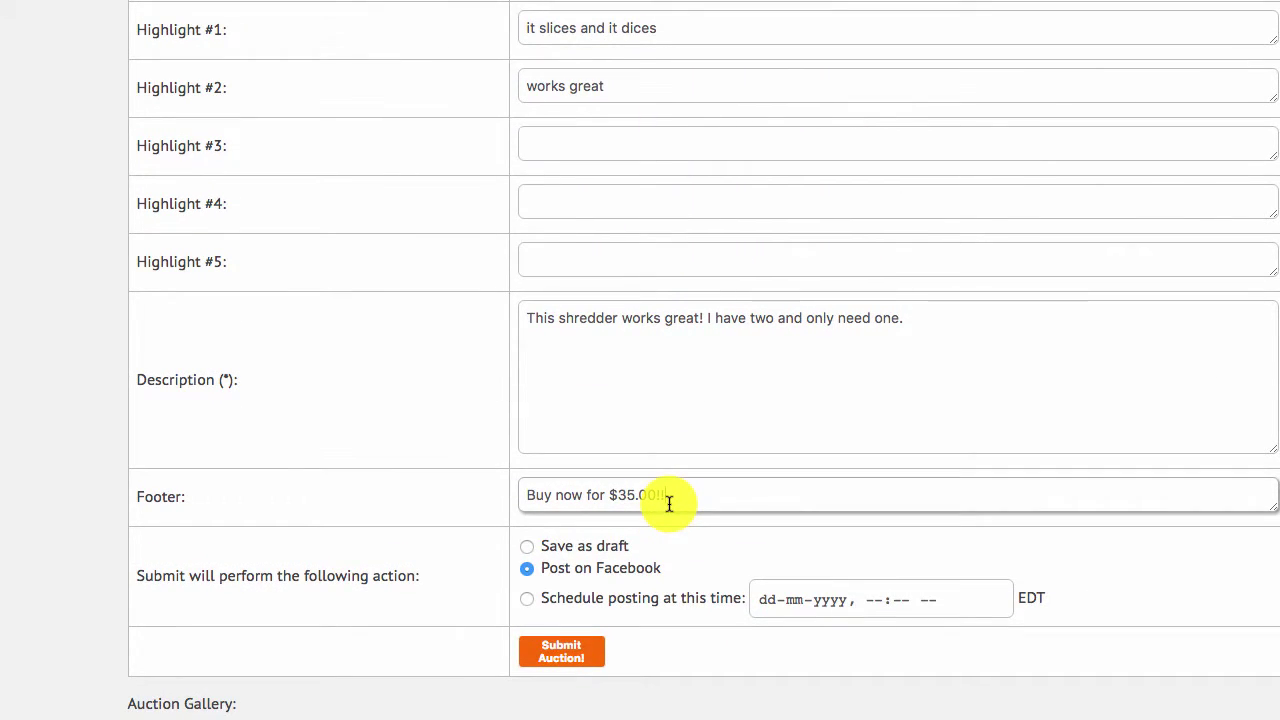
scroll(669, 504, down, 1)
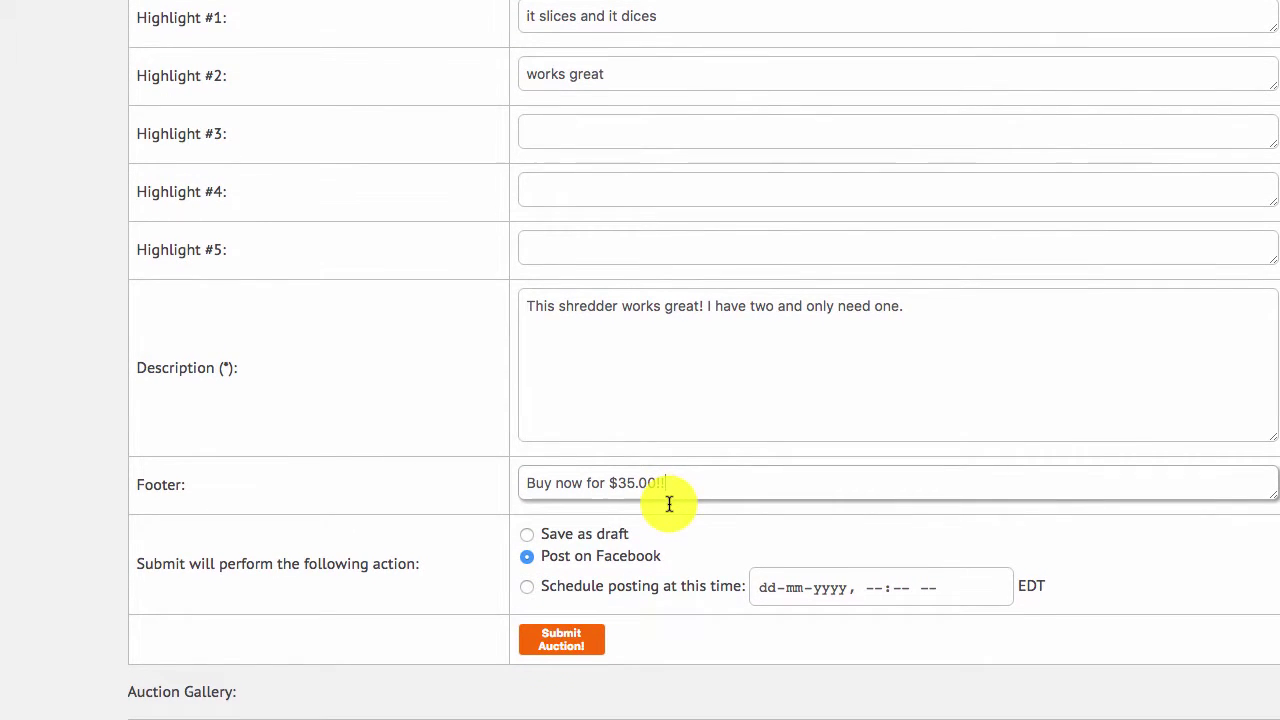
scroll(669, 504, up, 1)
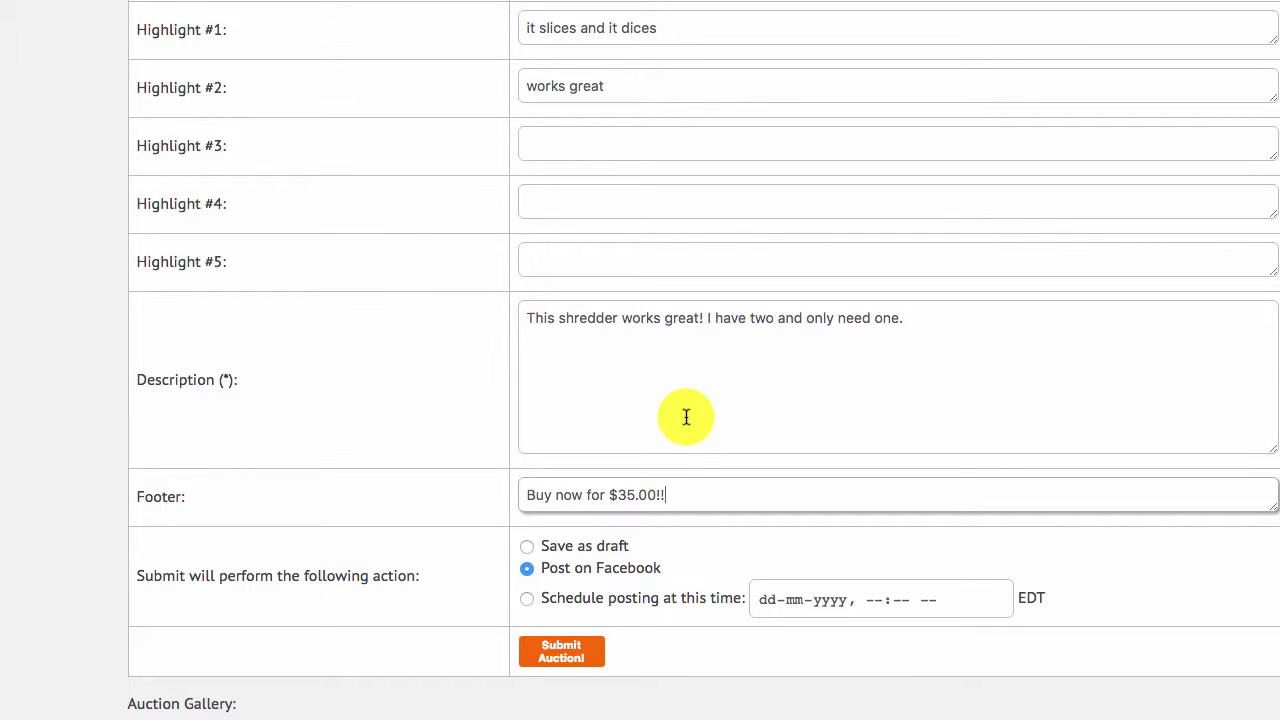
click(522, 599)
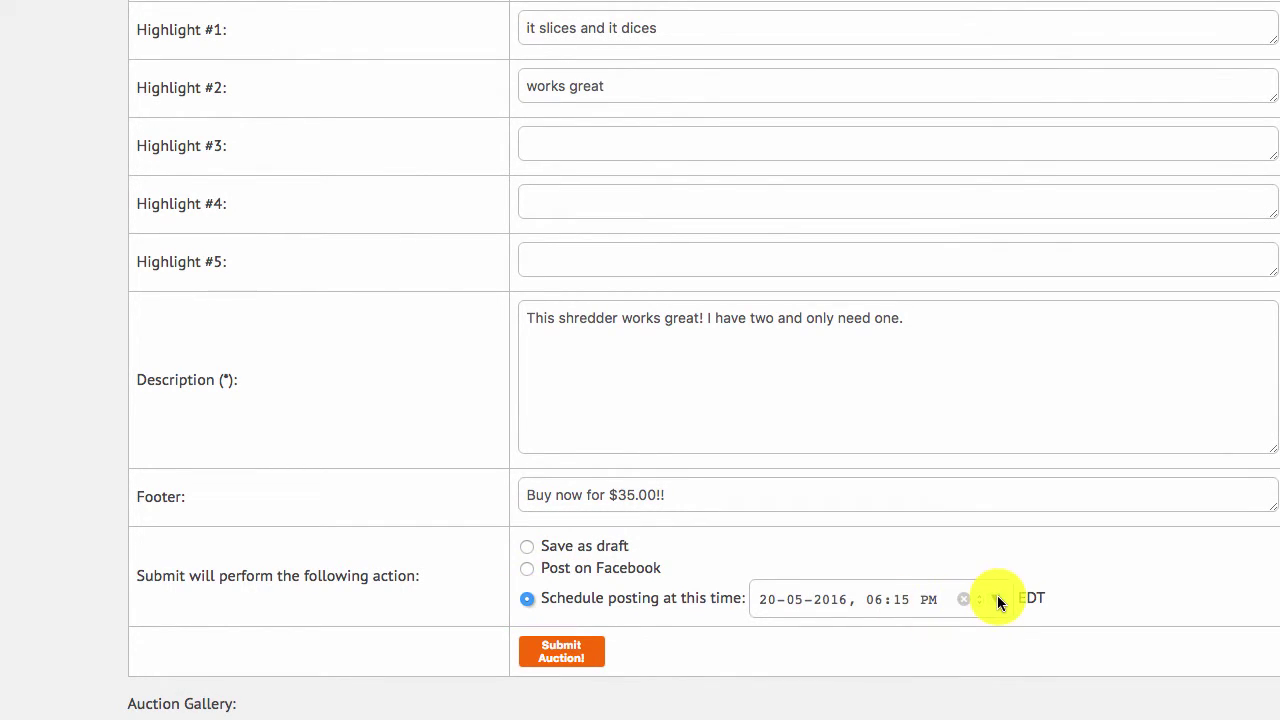
click(529, 570)
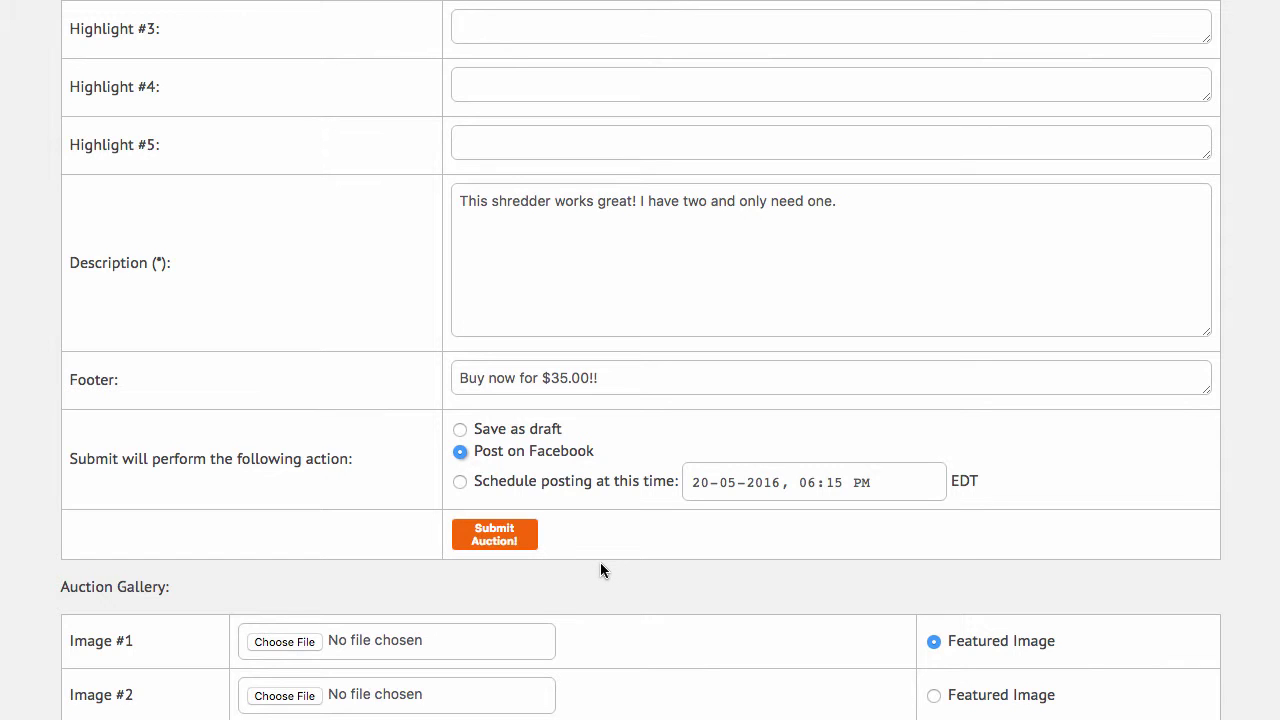
Attach shredder.JPG from the Pictures folder as Image #1 in the auction gallery.
scroll(601, 563, up, 1)
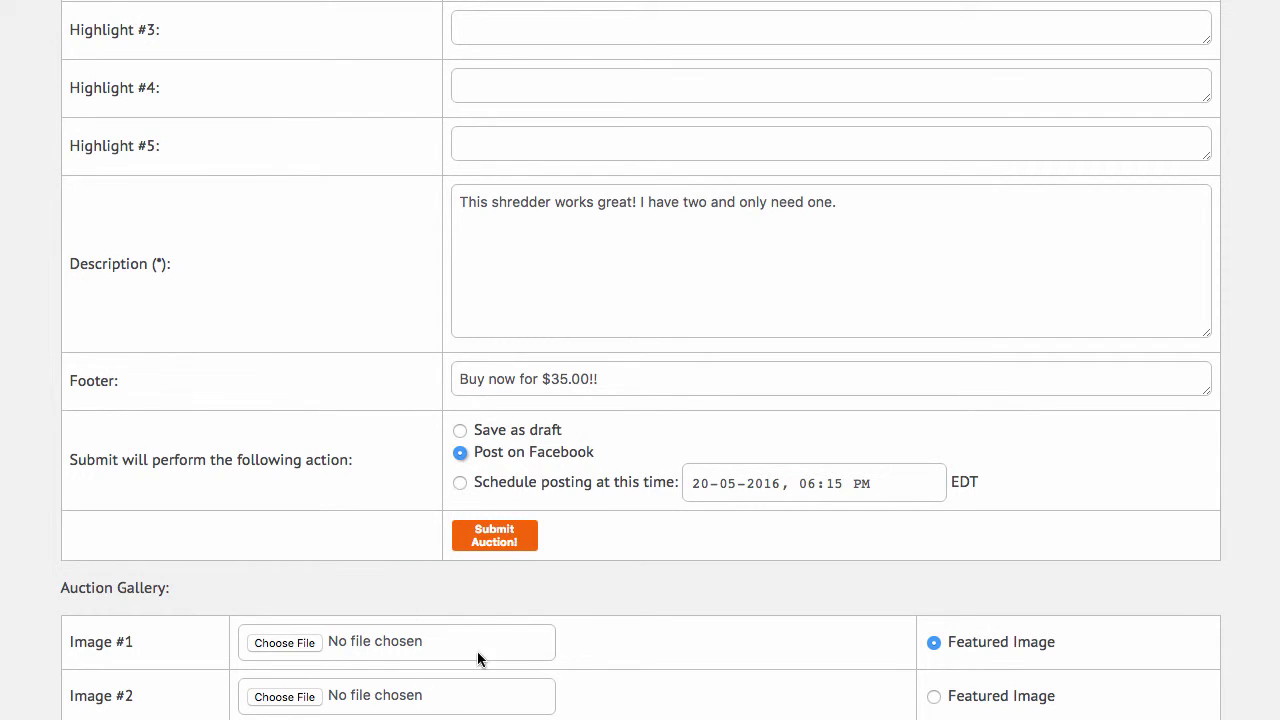
scroll(523, 621, down, 1)
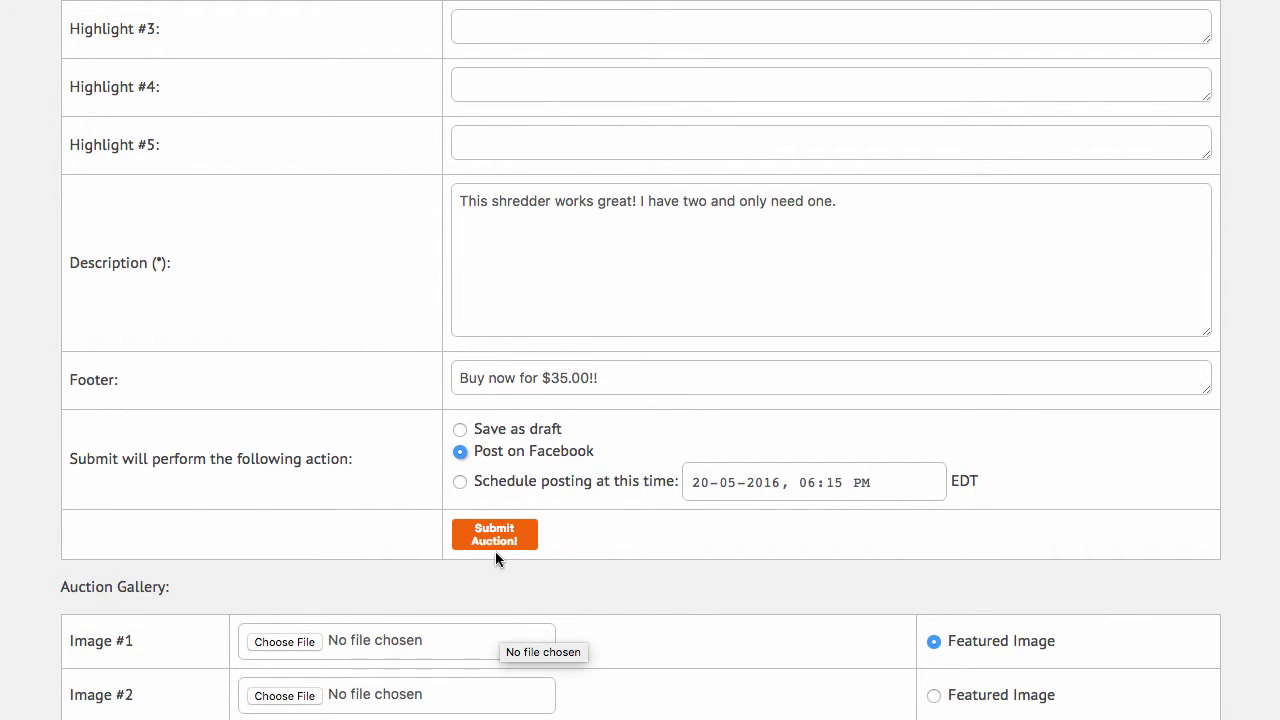
click(287, 645)
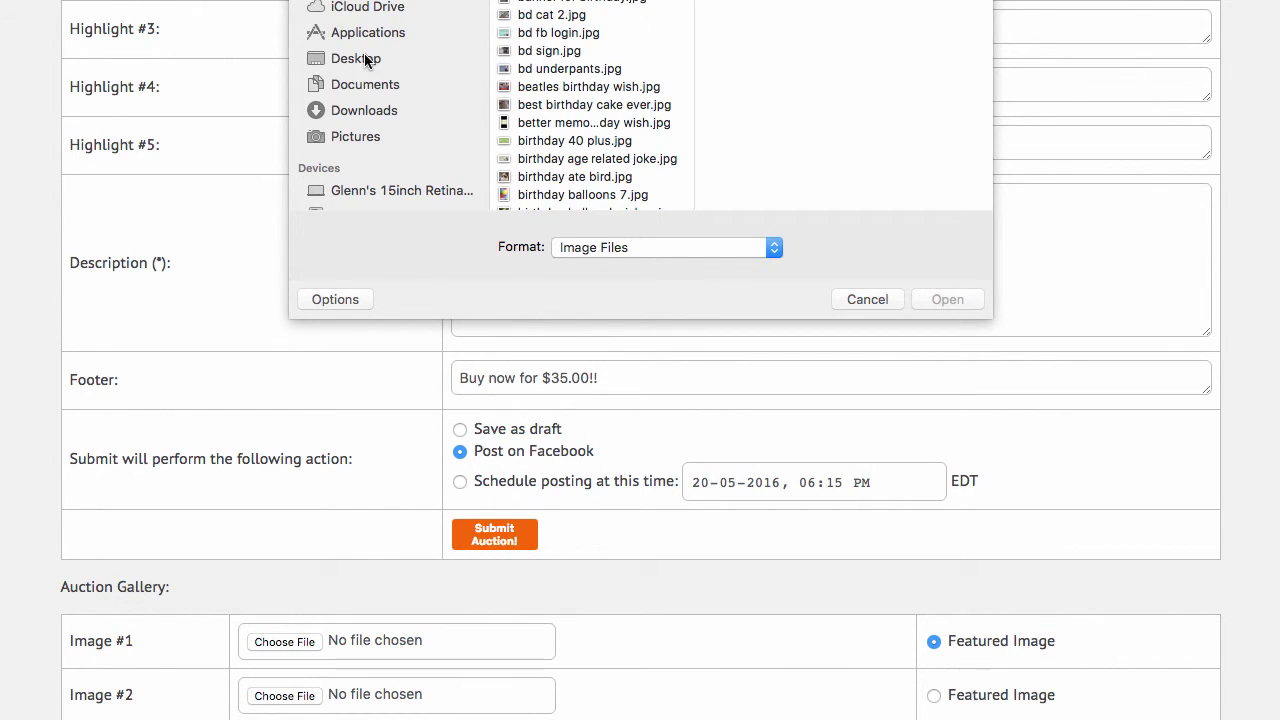
click(371, 137)
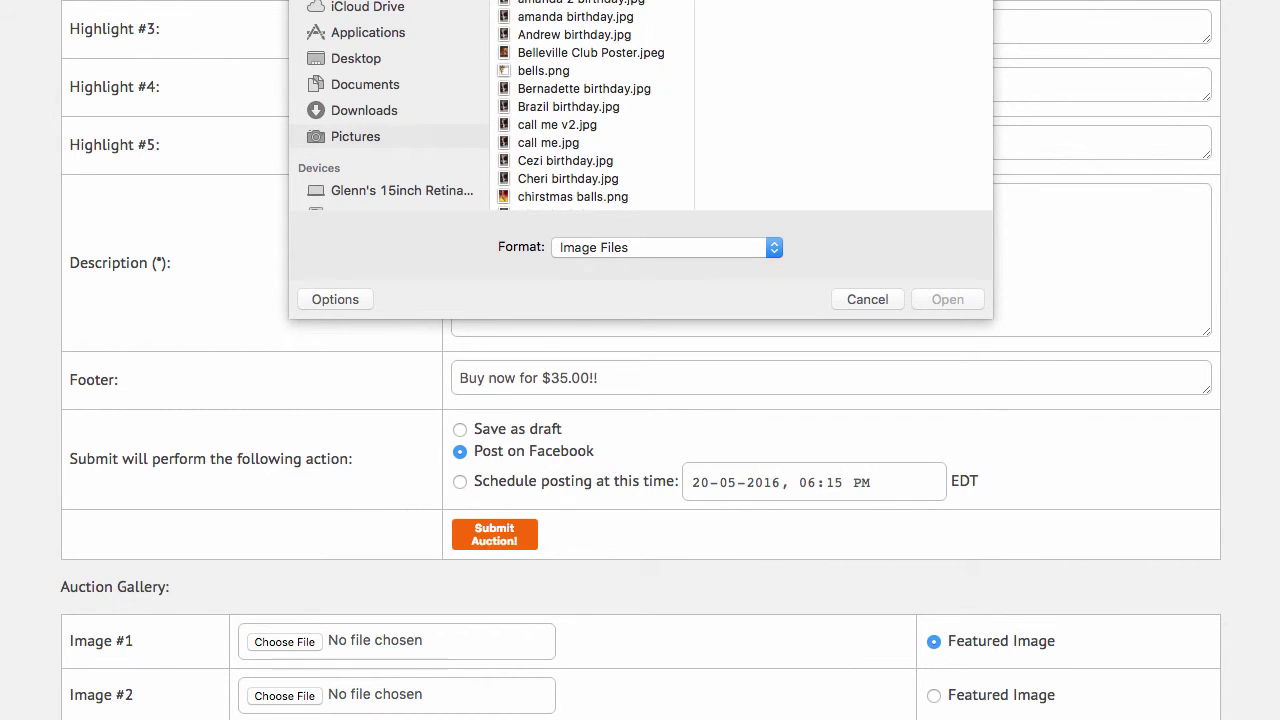
text(b)
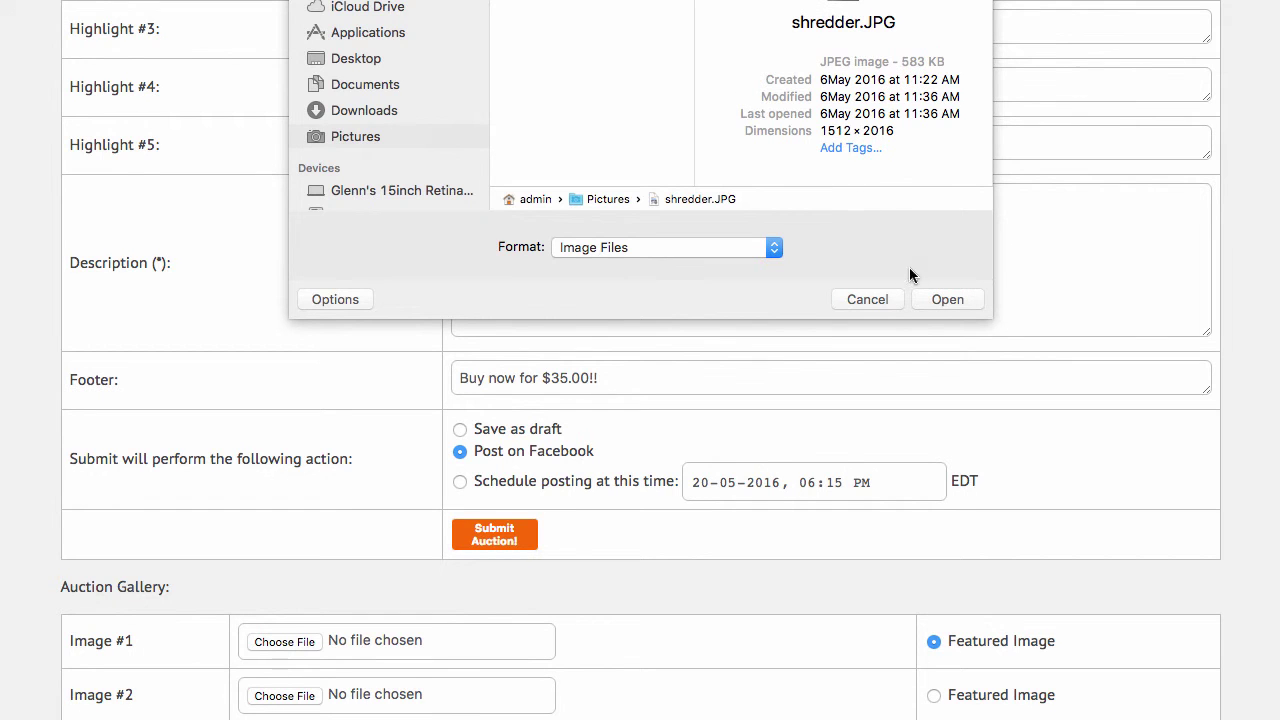
click(948, 297)
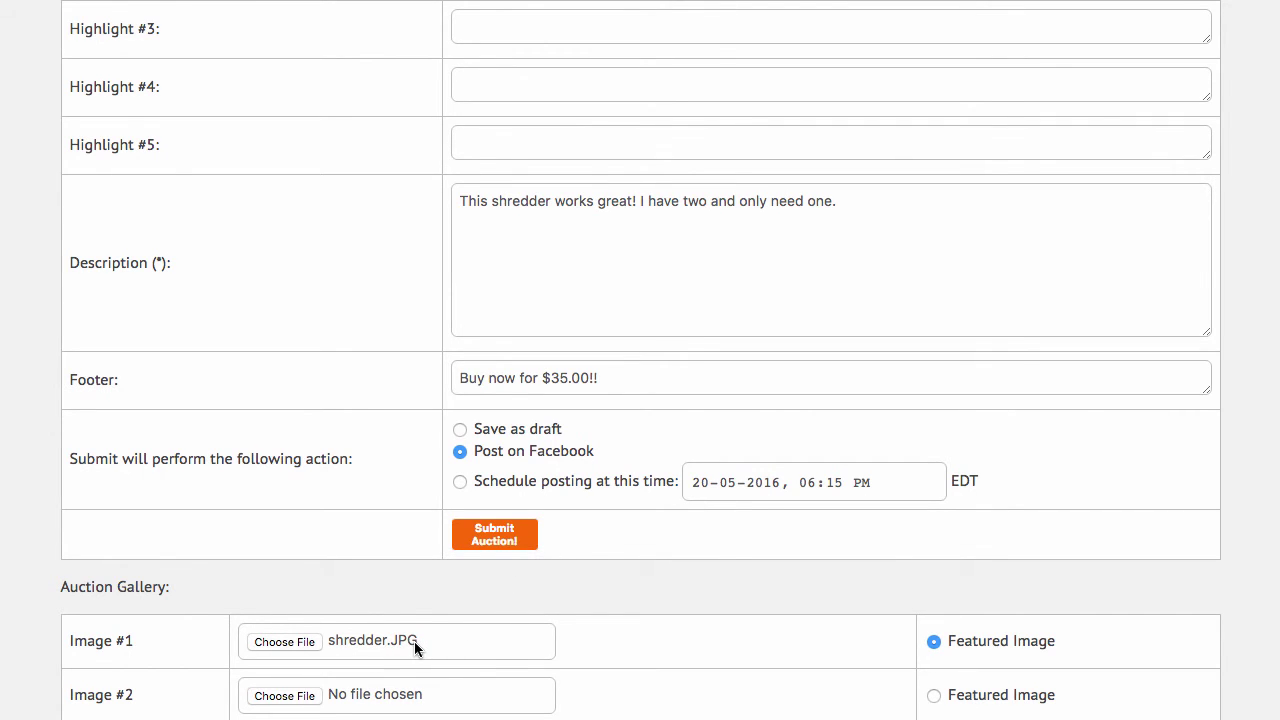
Submit the shredder auction for posting on Facebook.
click(503, 538)
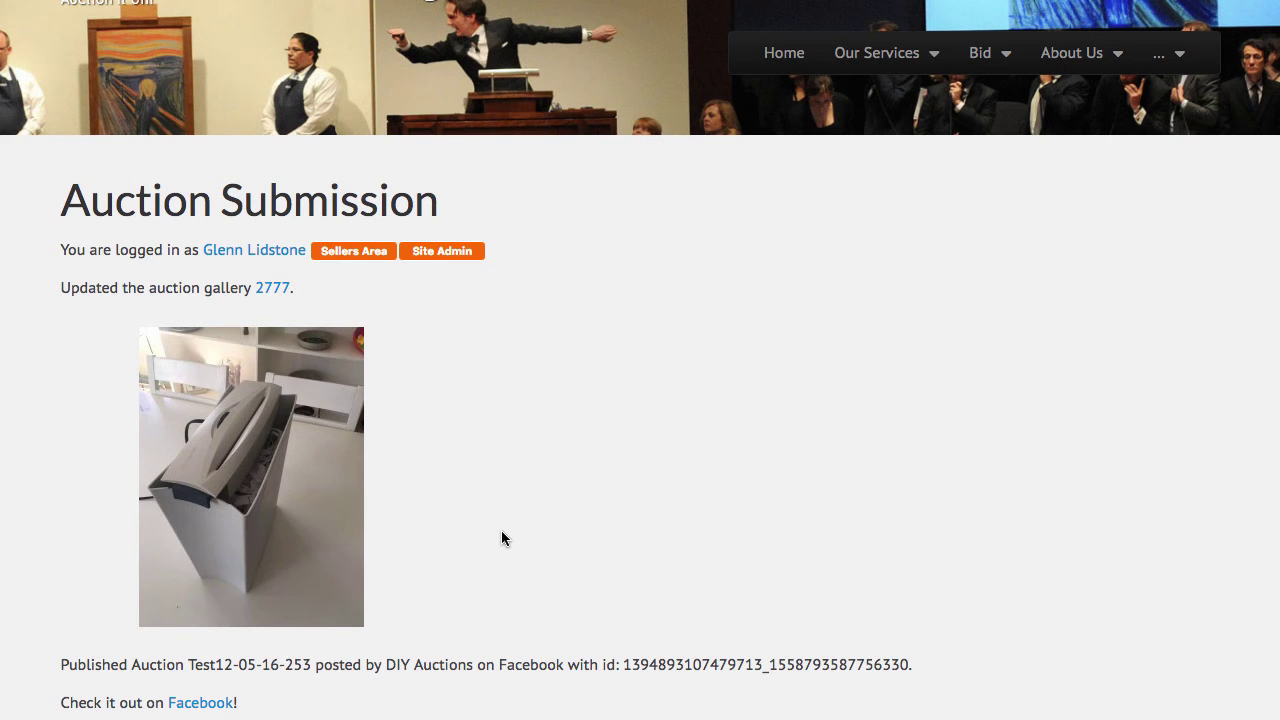
scroll(503, 538, down, 1)
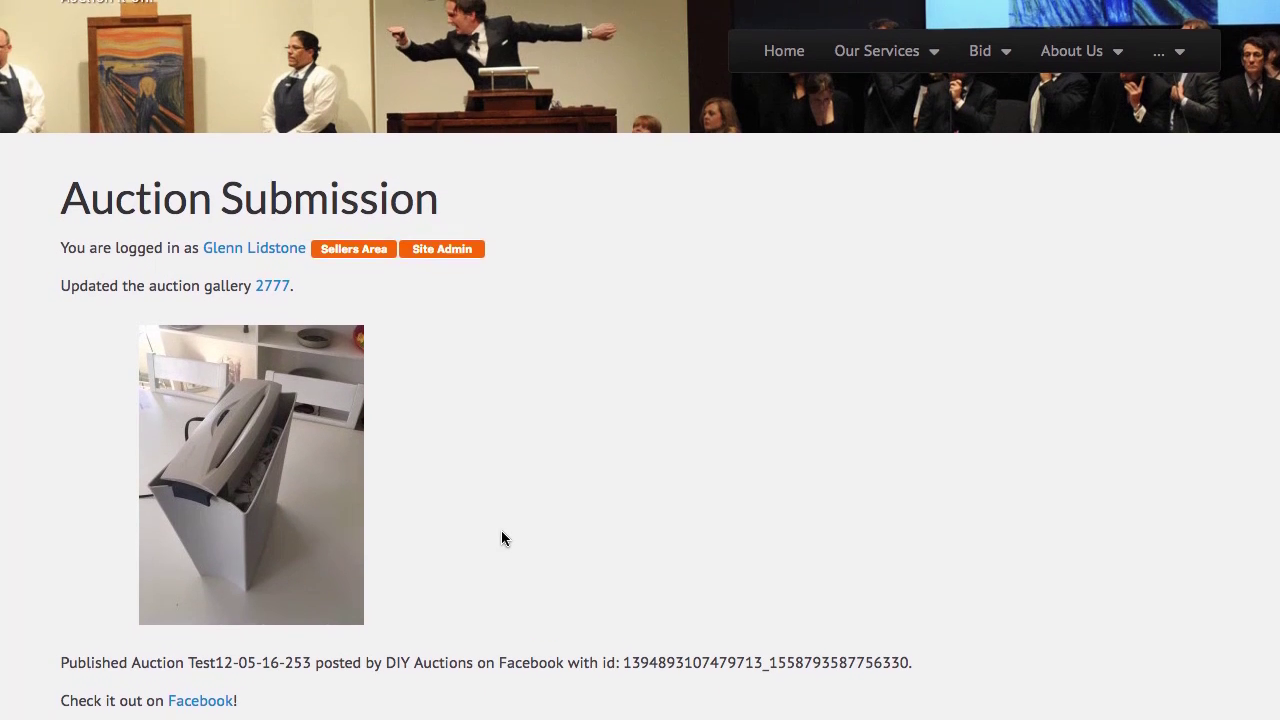